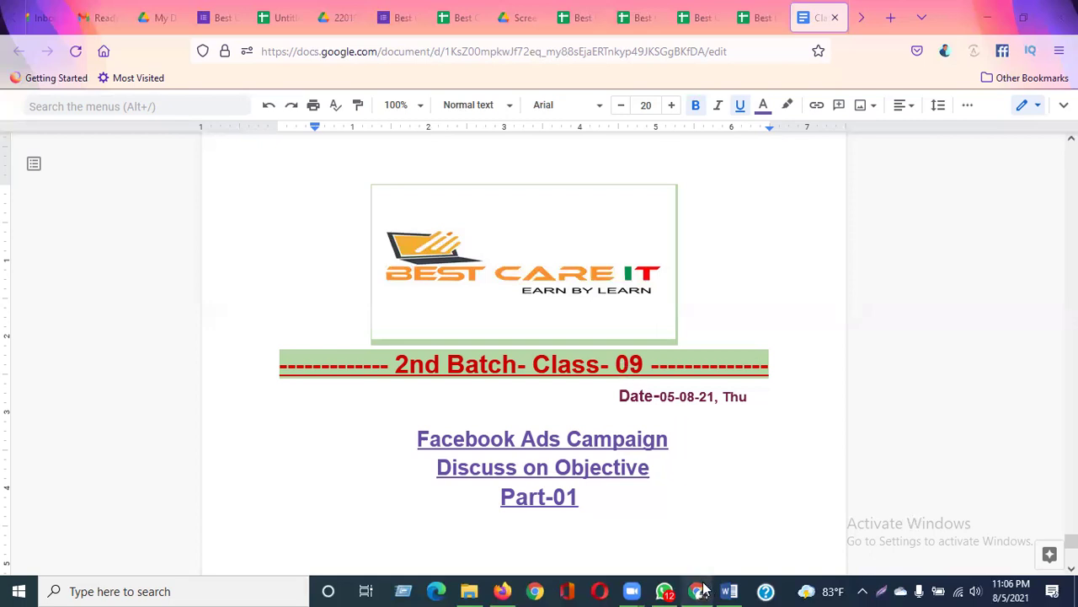
Step: Switch to Chrome, close the old Ads Manager page and open business.facebook.com in a new tab
left_click(704, 590)
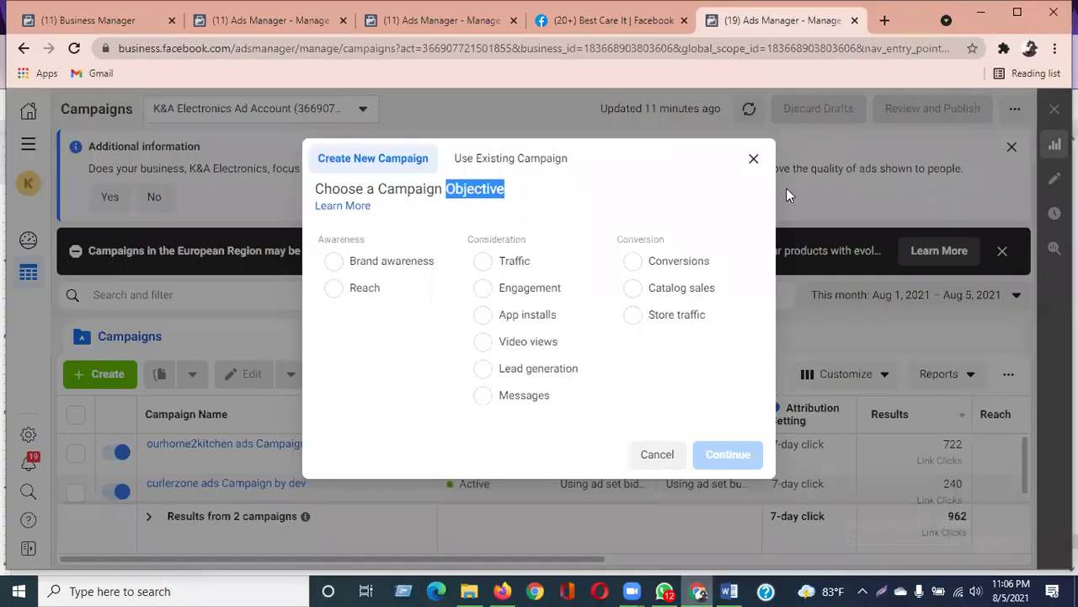
left_click(855, 20)
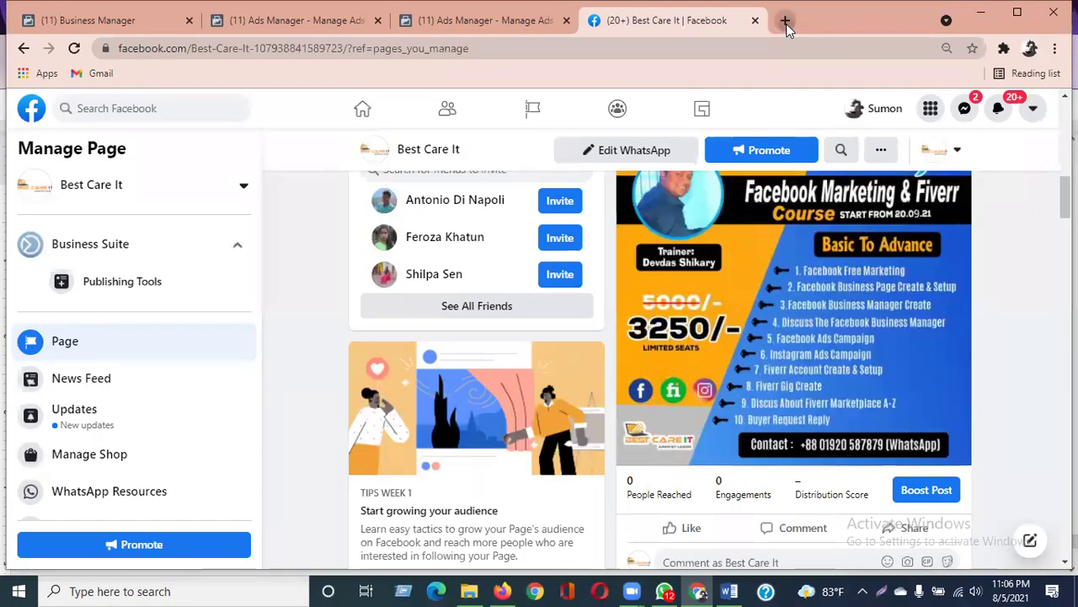
left_click(786, 24)
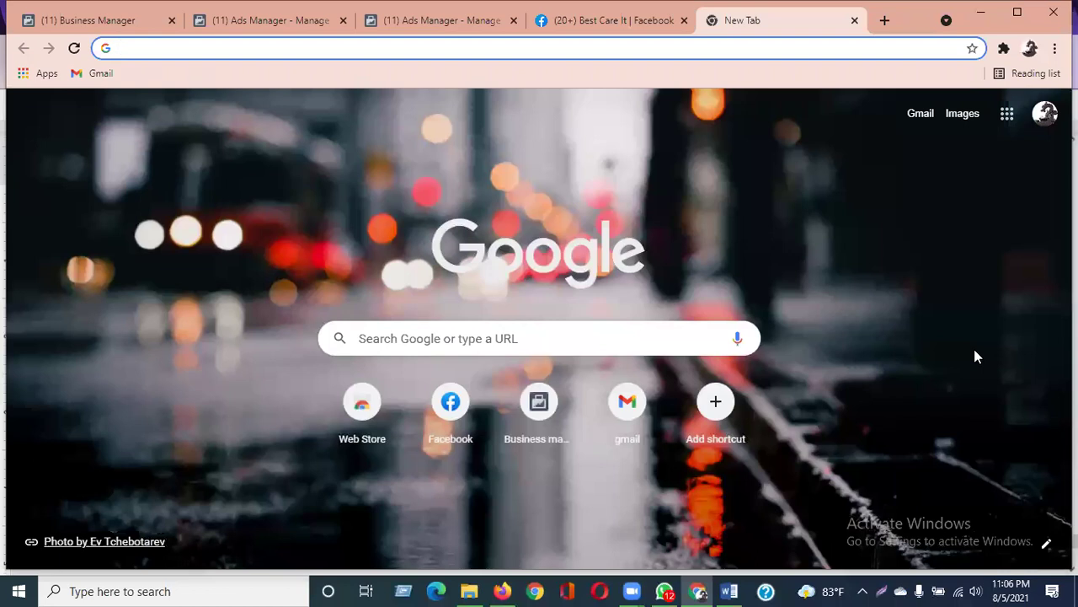
type("busi")
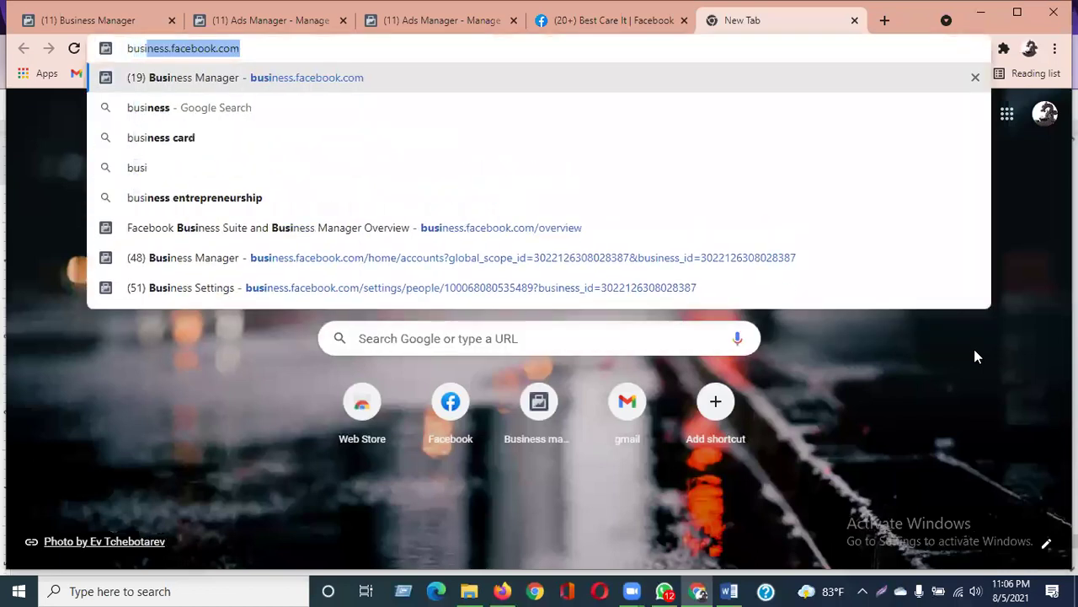
key("Return")
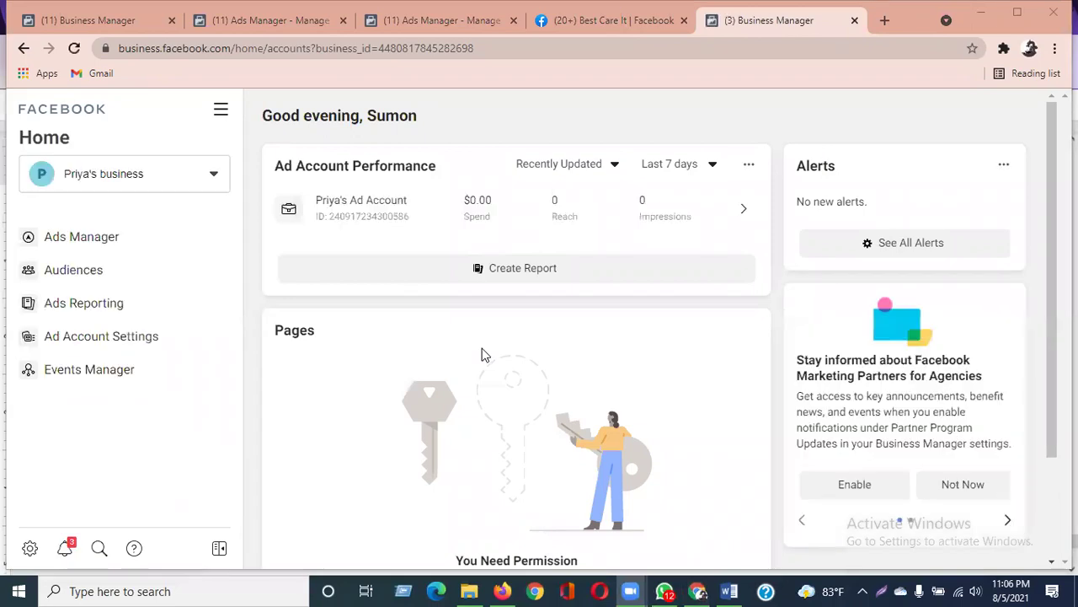
Step: Switch Business Manager to the BM 2 business account
scroll(453, 365, "down", 2)
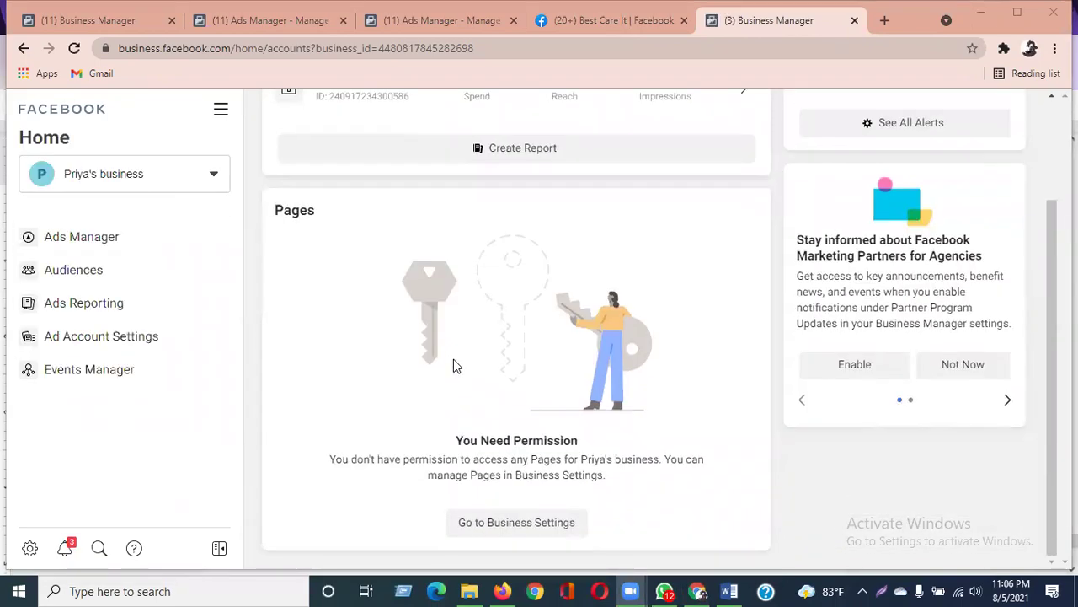
scroll(453, 360, "up", 2)
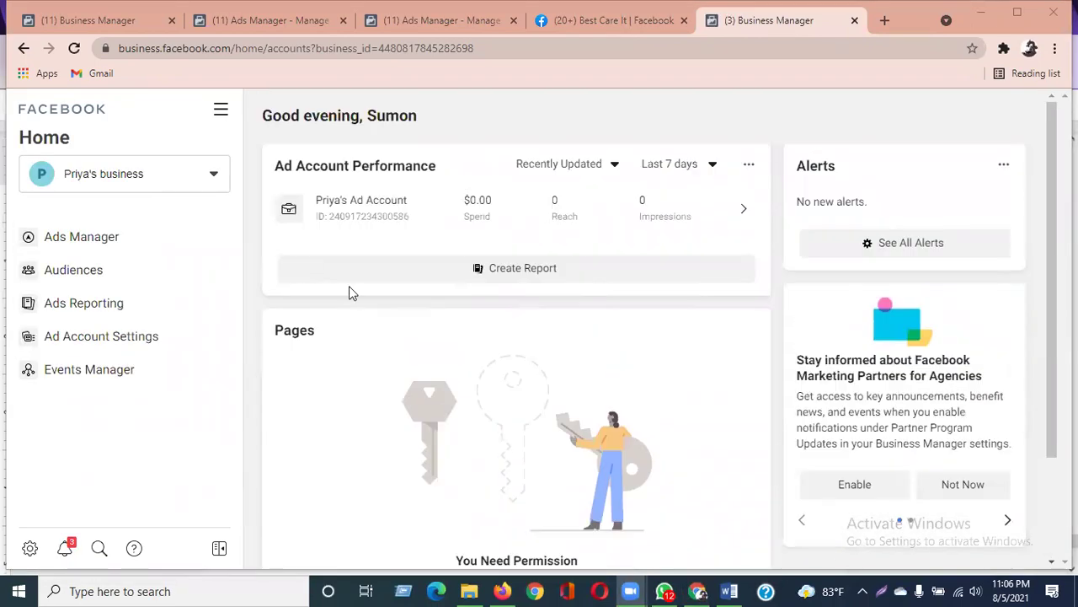
left_click(128, 182)
left_click(34, 185)
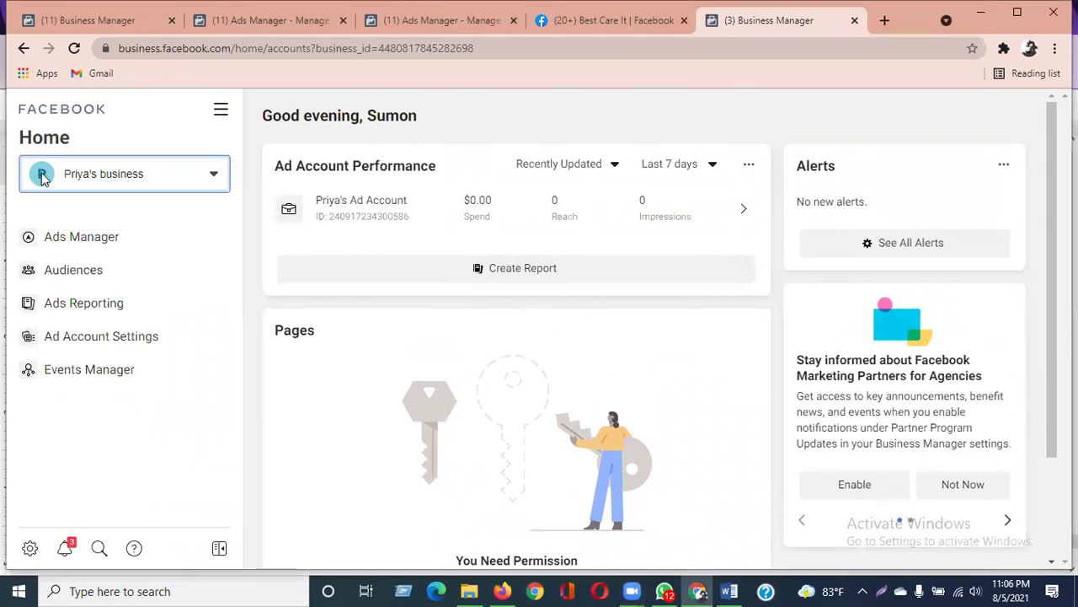
left_click(127, 177)
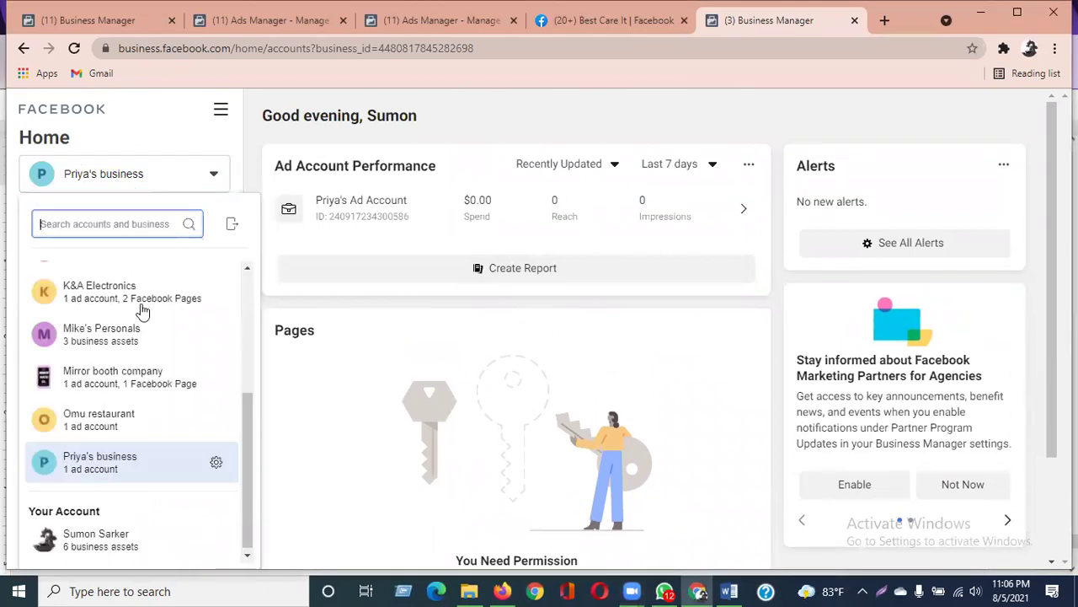
left_click(160, 415)
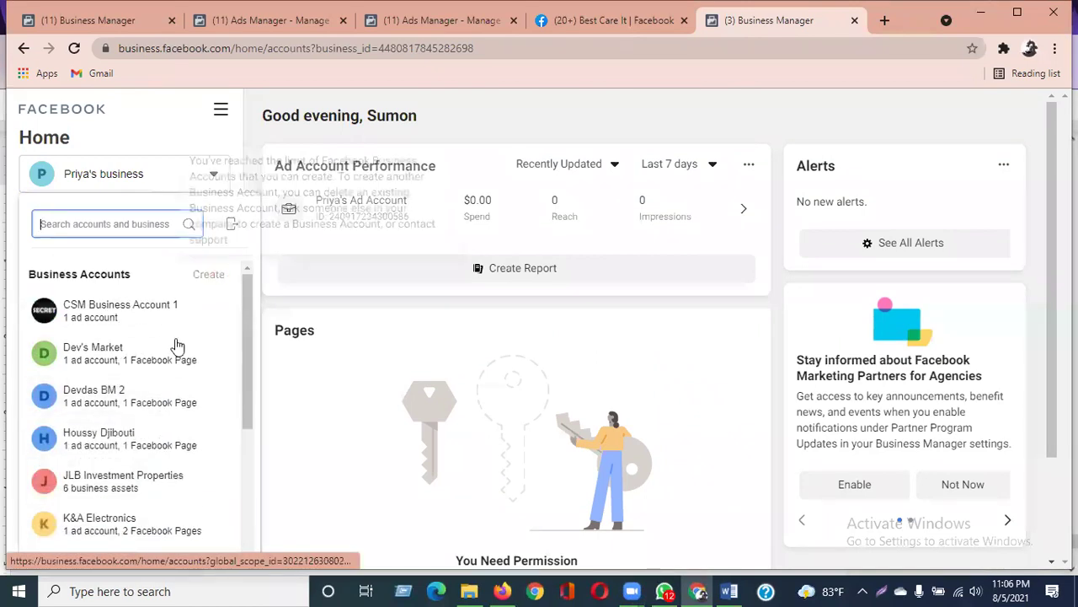
left_click(139, 401)
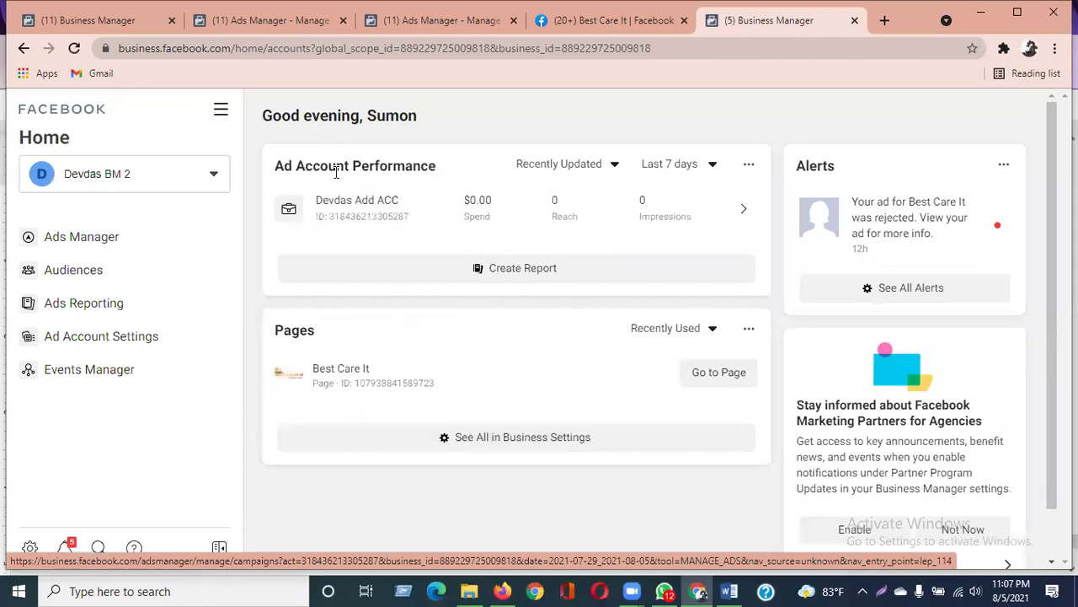
Step: Review the Ad Account Performance and Pages sections, and look through the Business Settings categories
left_click_drag(286, 165, 439, 166)
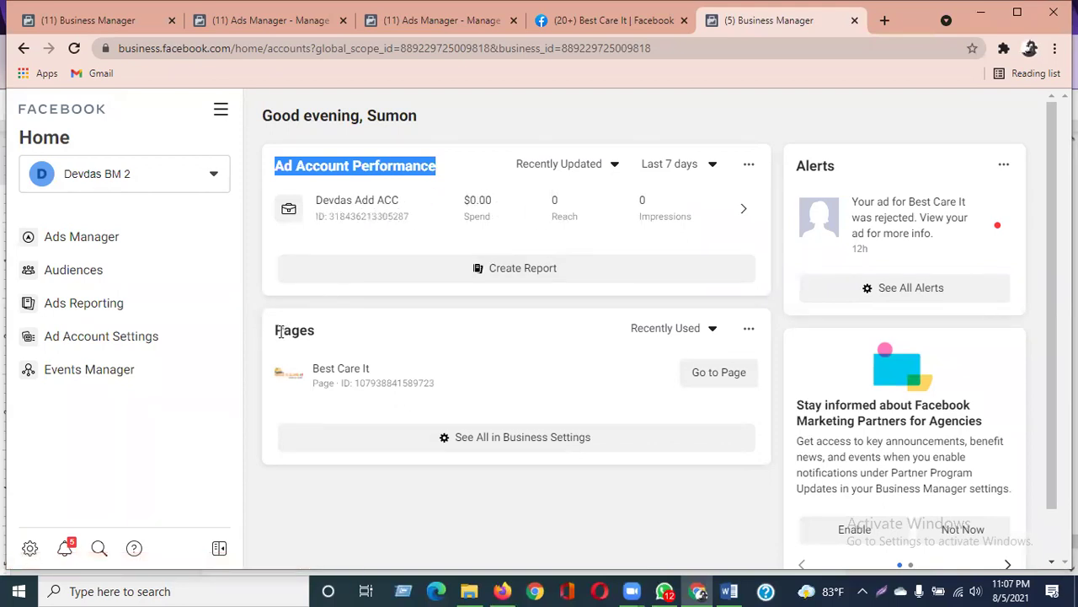
left_click_drag(279, 331, 332, 337)
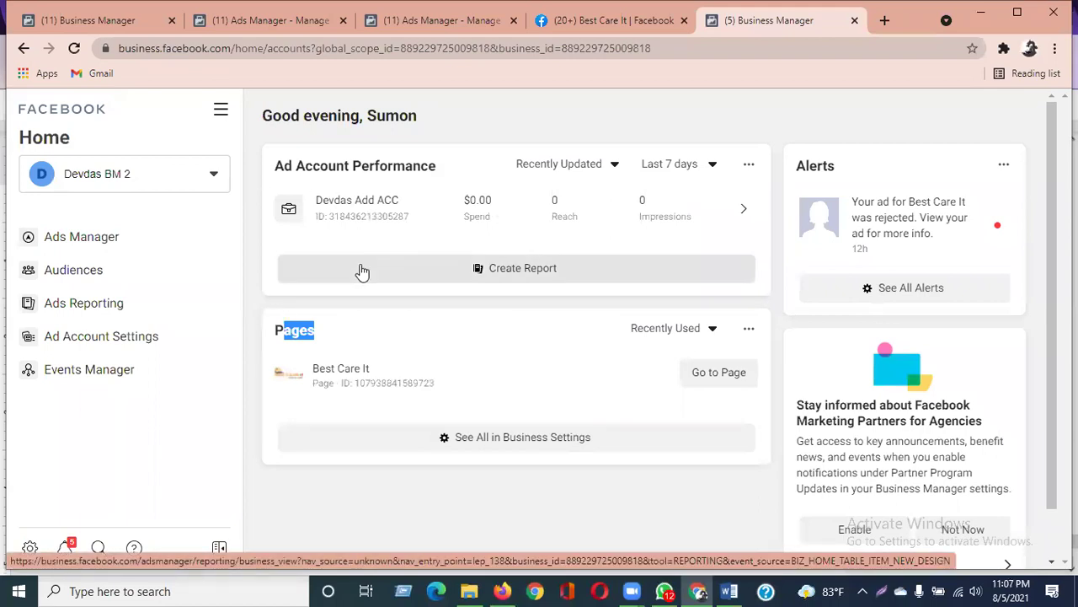
left_click(30, 547)
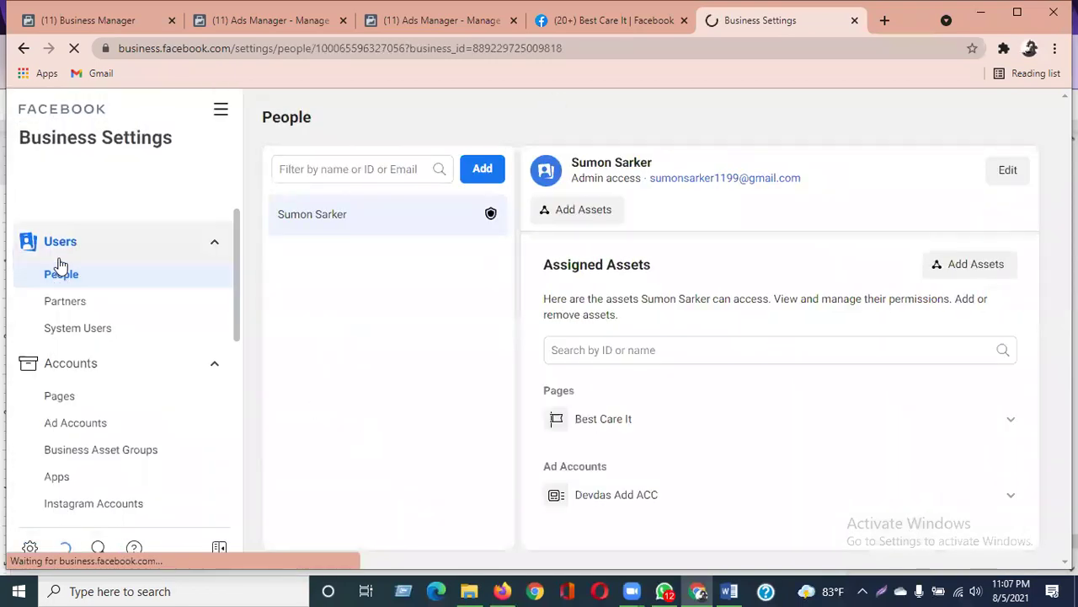
scroll(74, 374, "down", 3)
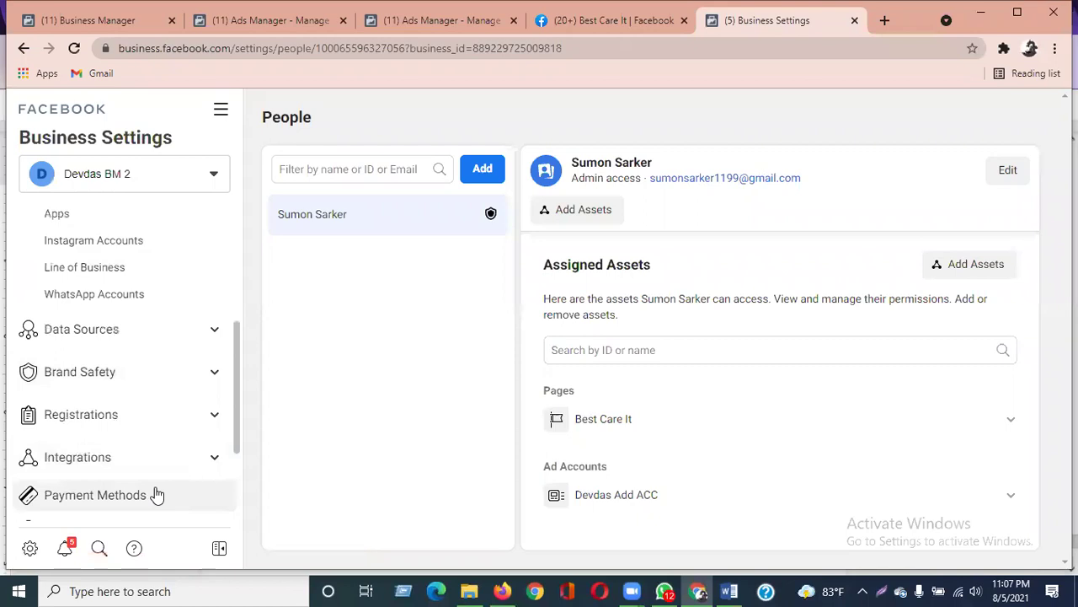
scroll(154, 494, "down", 2)
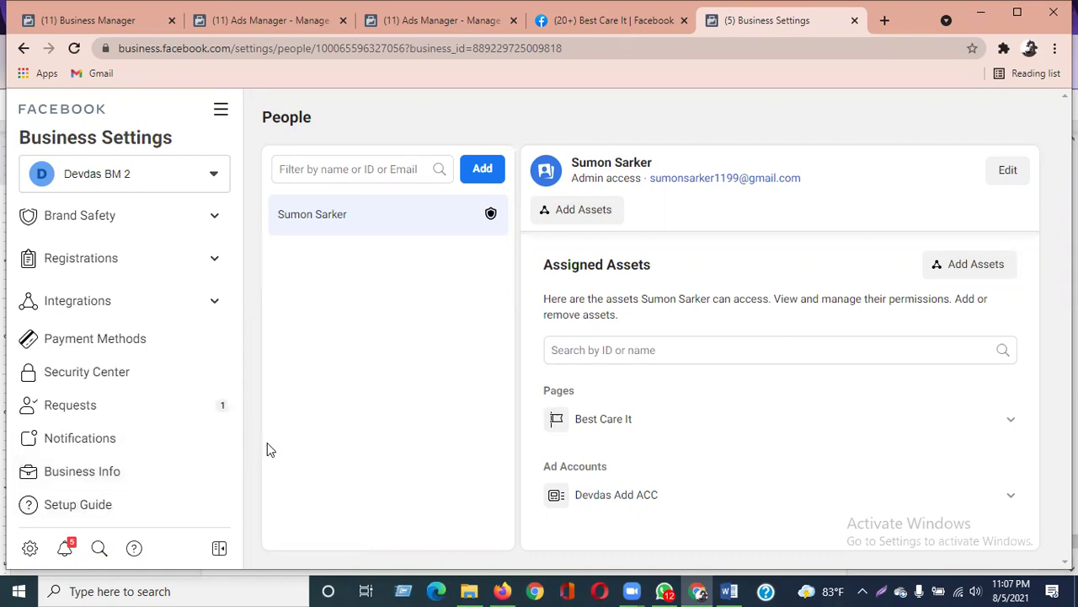
scroll(188, 398, "up", 5)
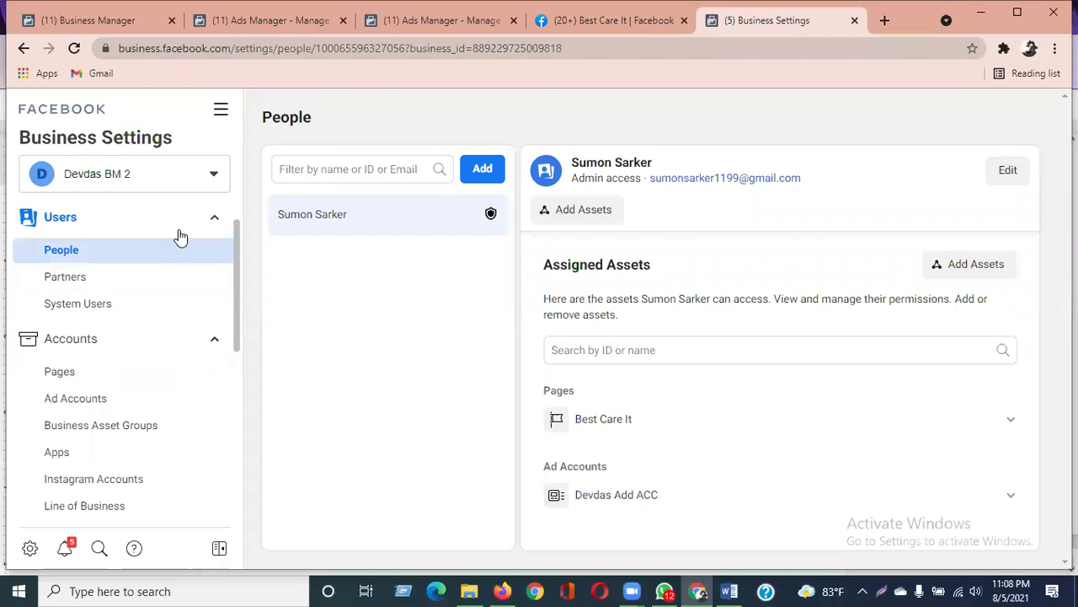
Step: Look through All Tools and open Ads Manager for the current business account
left_click(221, 111)
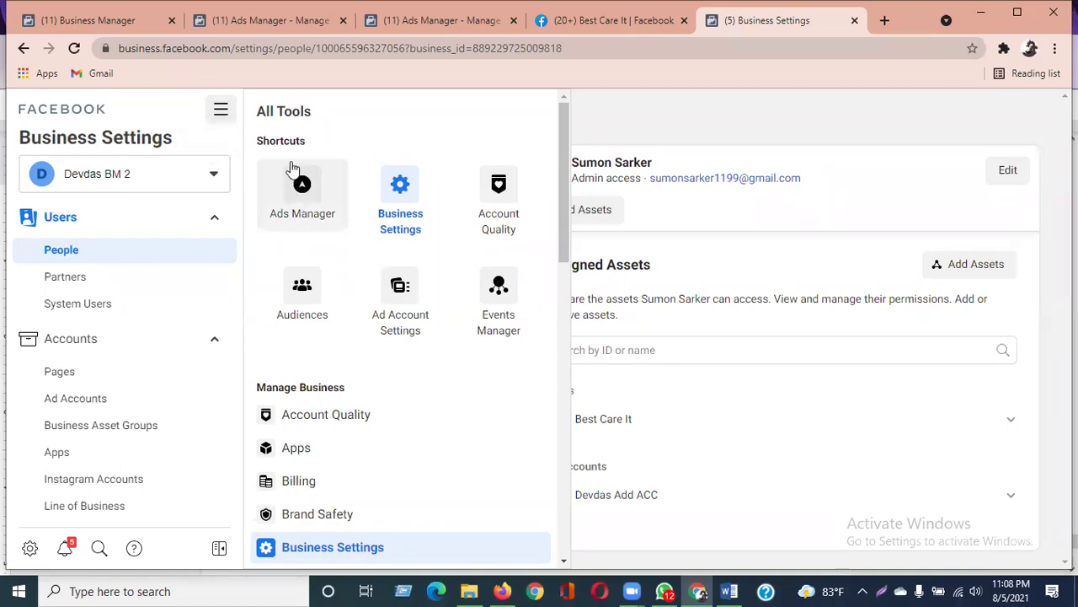
scroll(385, 315, "down", 5)
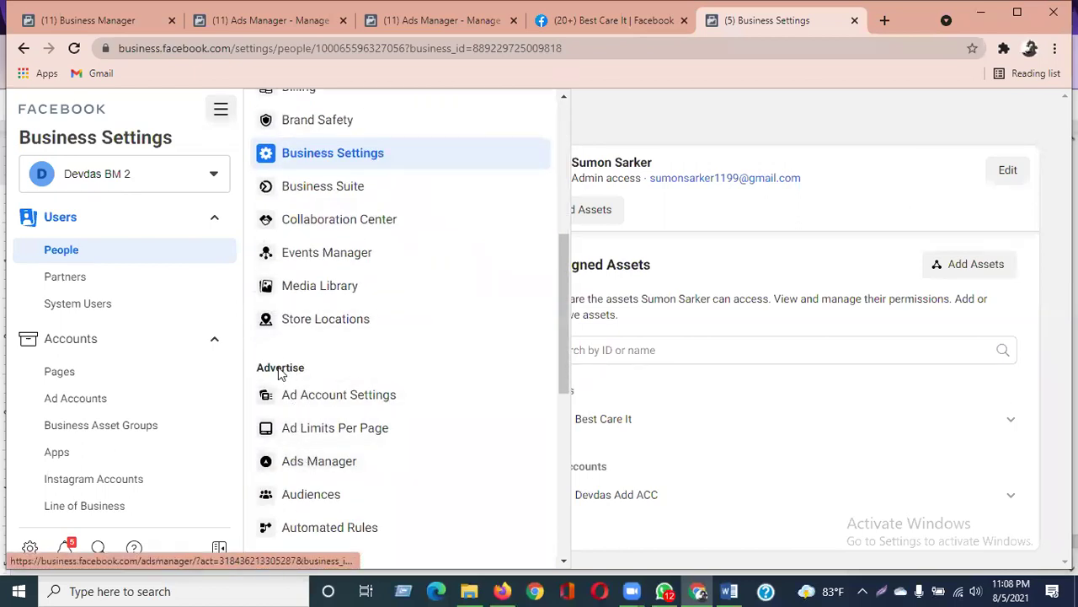
scroll(357, 402, "up", 5)
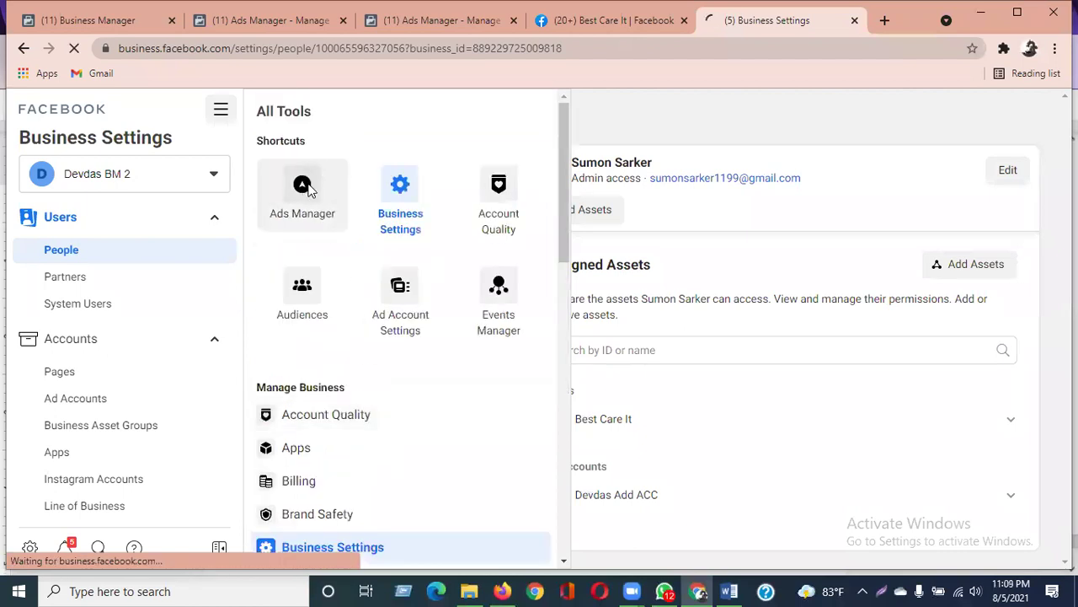
left_click(309, 190)
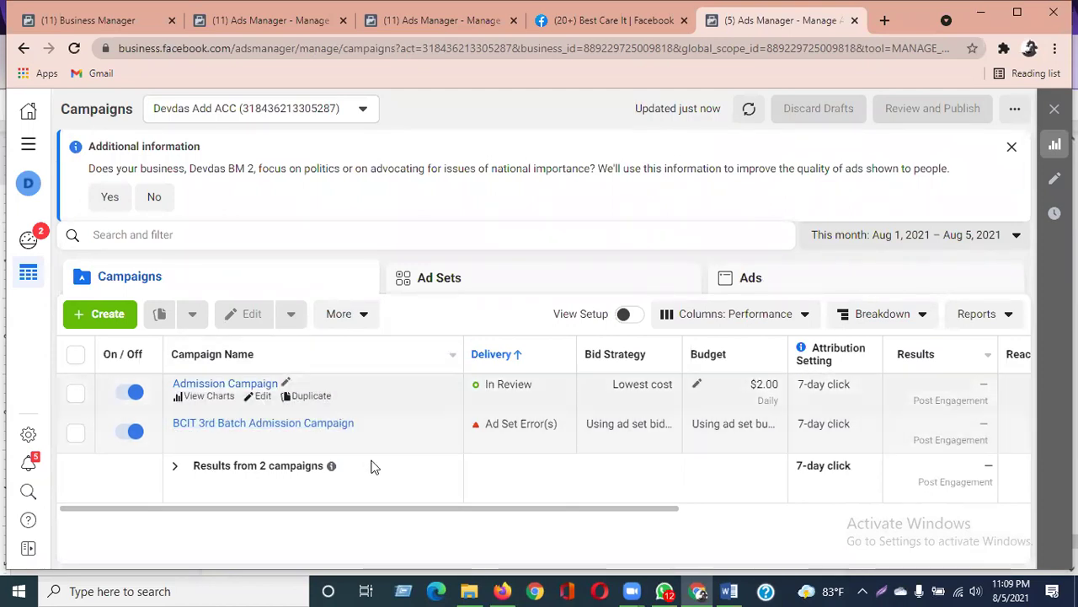
Step: Delete the BCIT 3rd Batch Admission Campaign and dismiss the notification
left_click(75, 432)
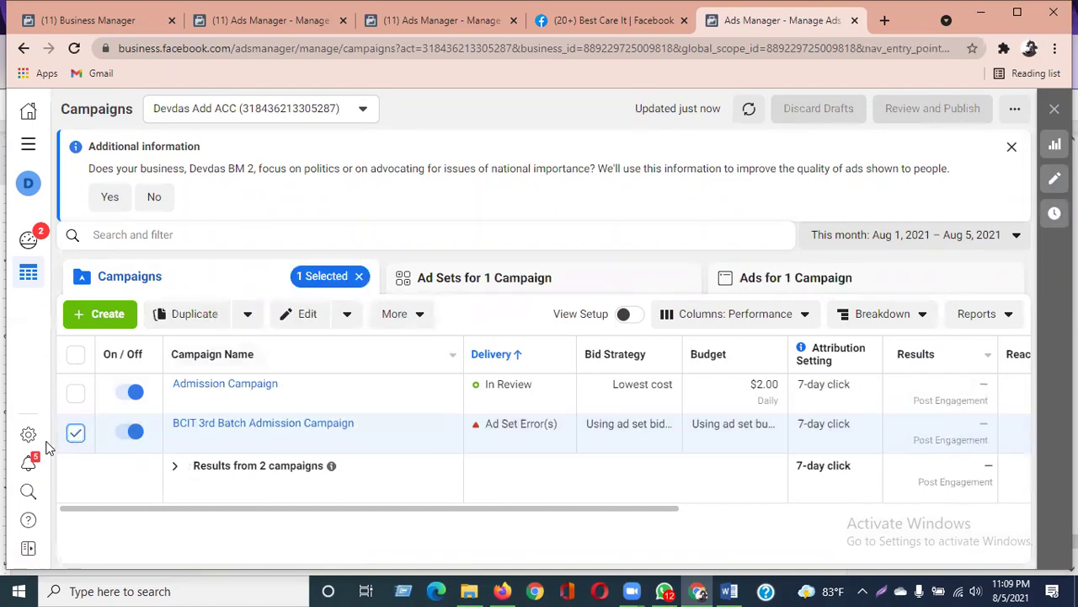
left_click(75, 432)
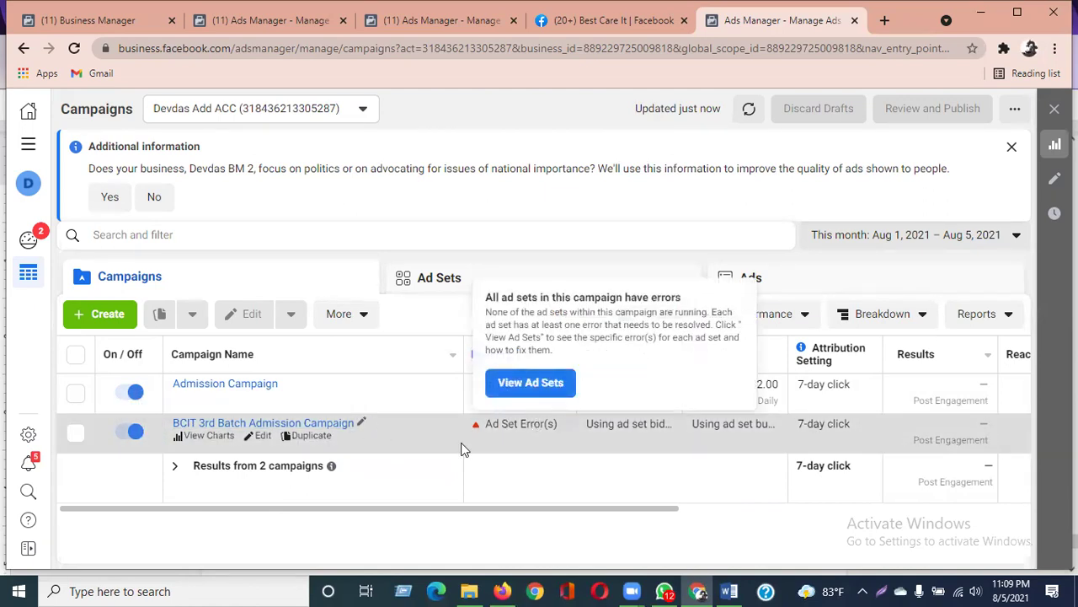
left_click(75, 434)
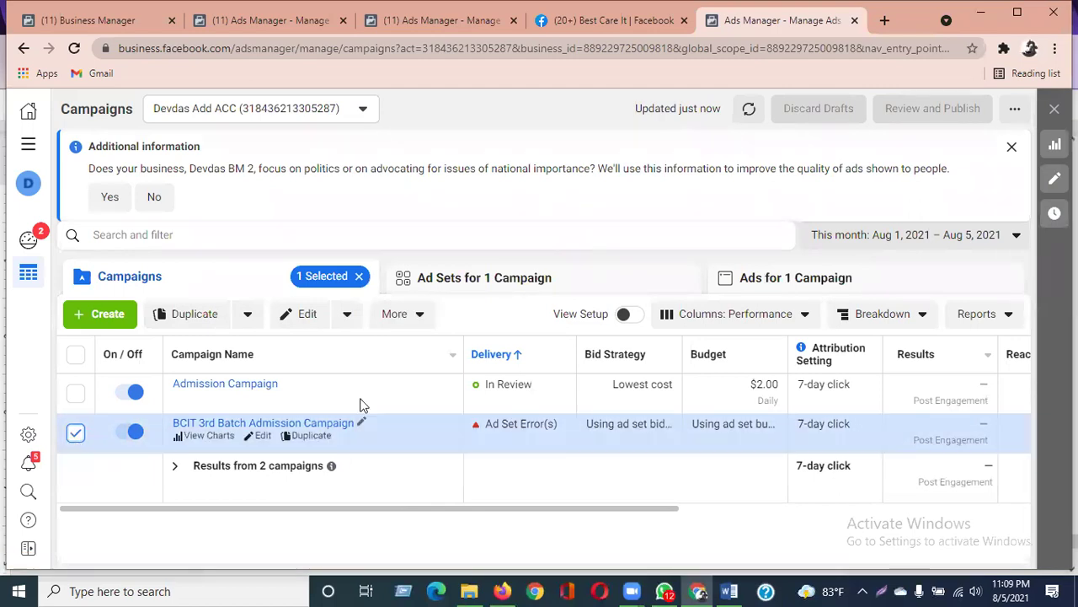
left_click(423, 317)
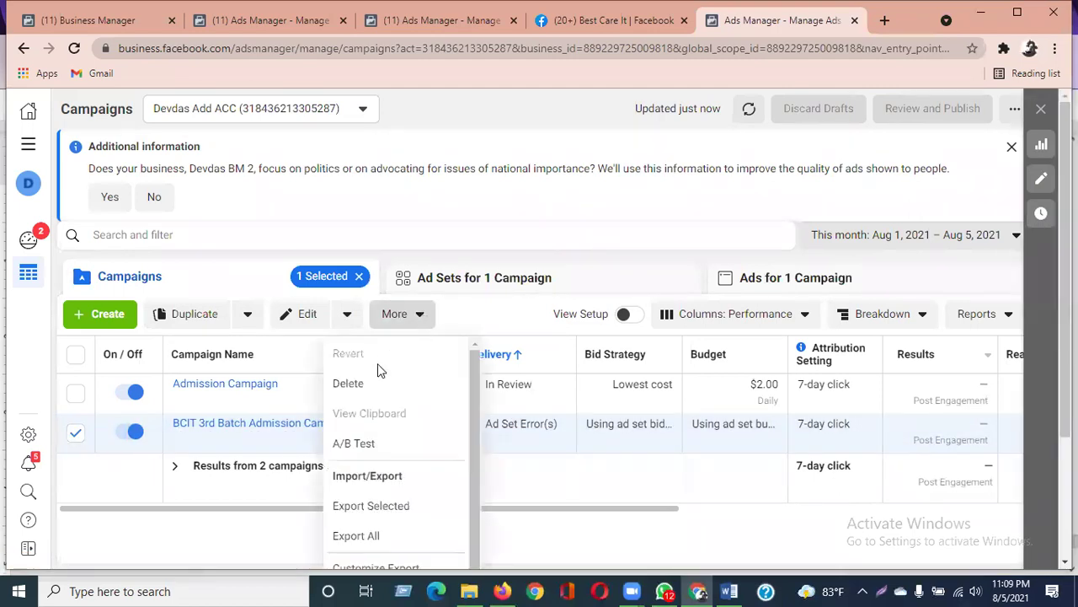
left_click(351, 389)
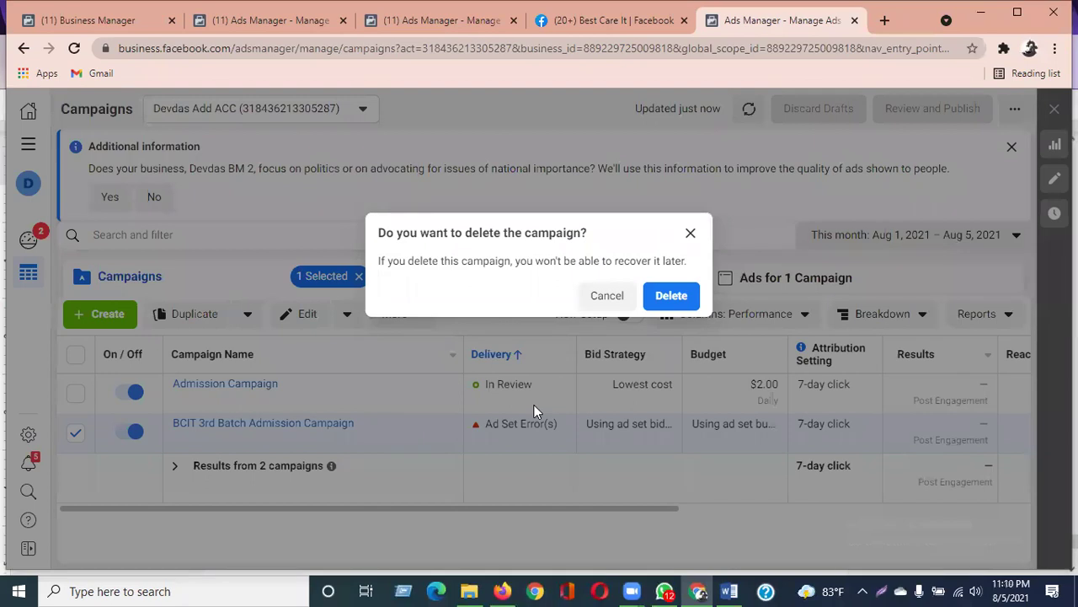
left_click(684, 297)
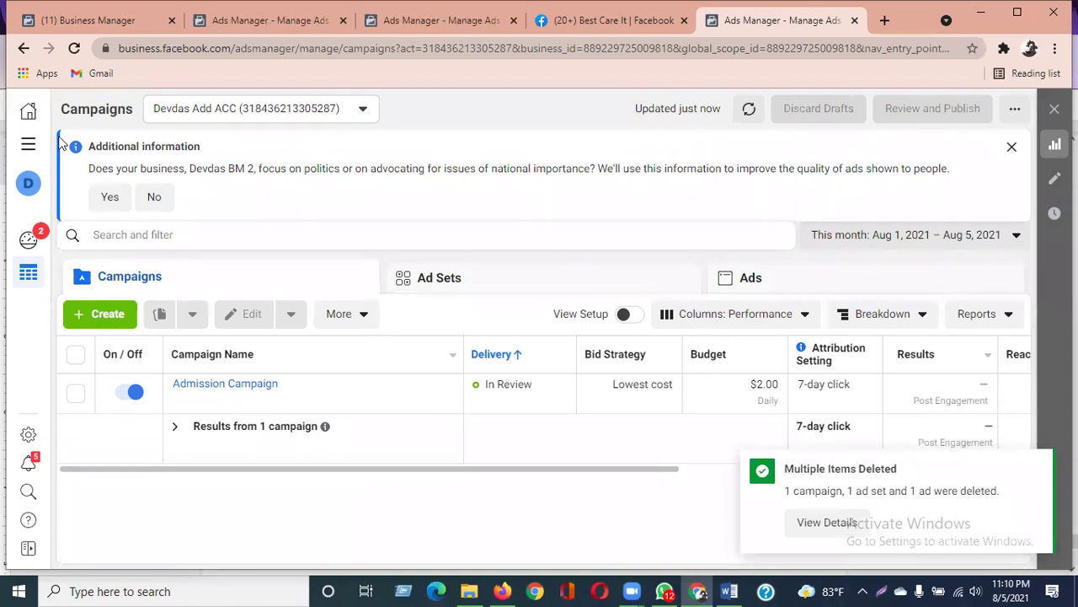
left_click(1036, 465)
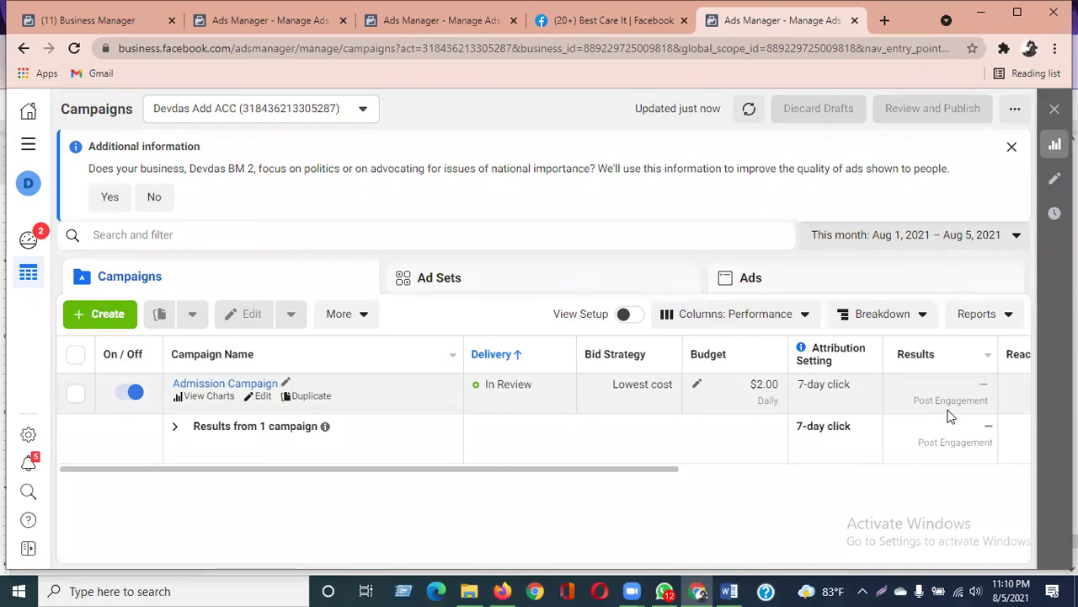
Step: Answer Yes to the additional information question and start creating a new campaign, checking the Use Existing Campaign option
left_click(107, 202)
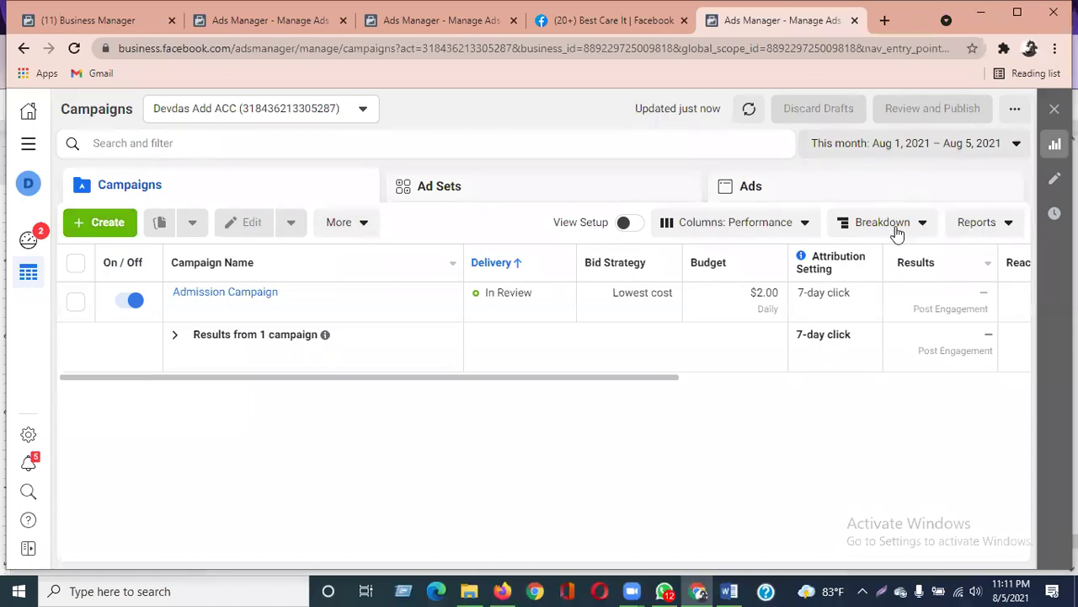
left_click(120, 222)
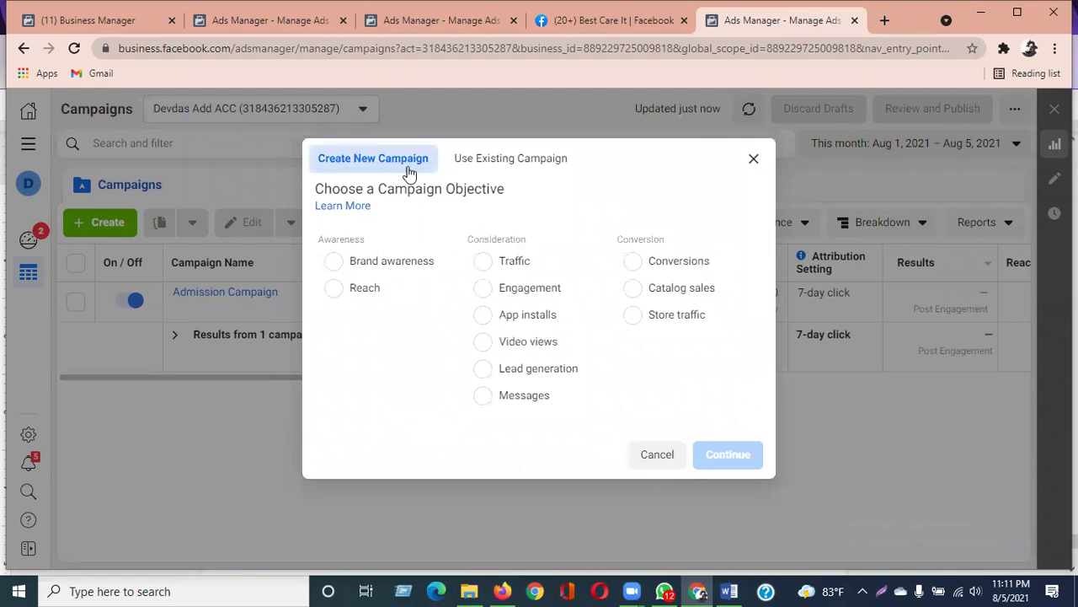
left_click(540, 165)
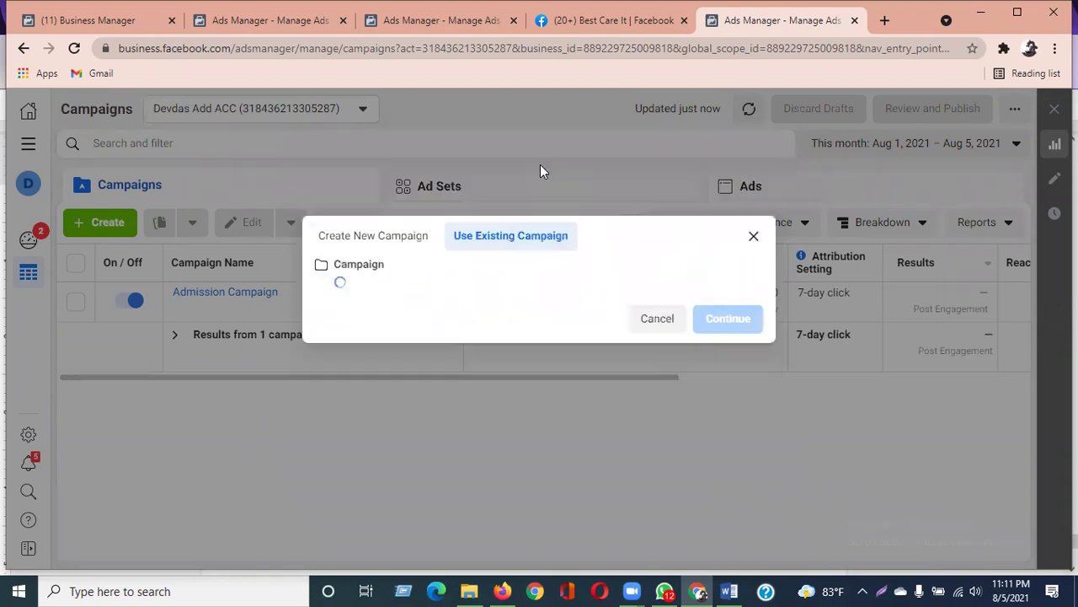
left_click(412, 239)
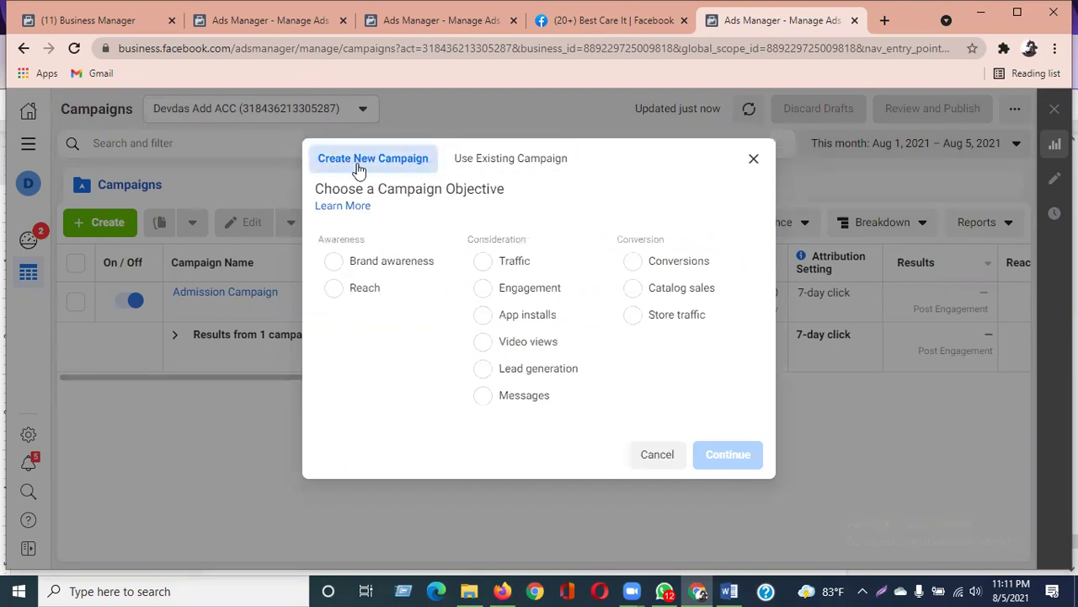
Step: Examine the Choose a Campaign Objective heading and the Conversion category of objectives
left_click_drag(316, 188, 509, 188)
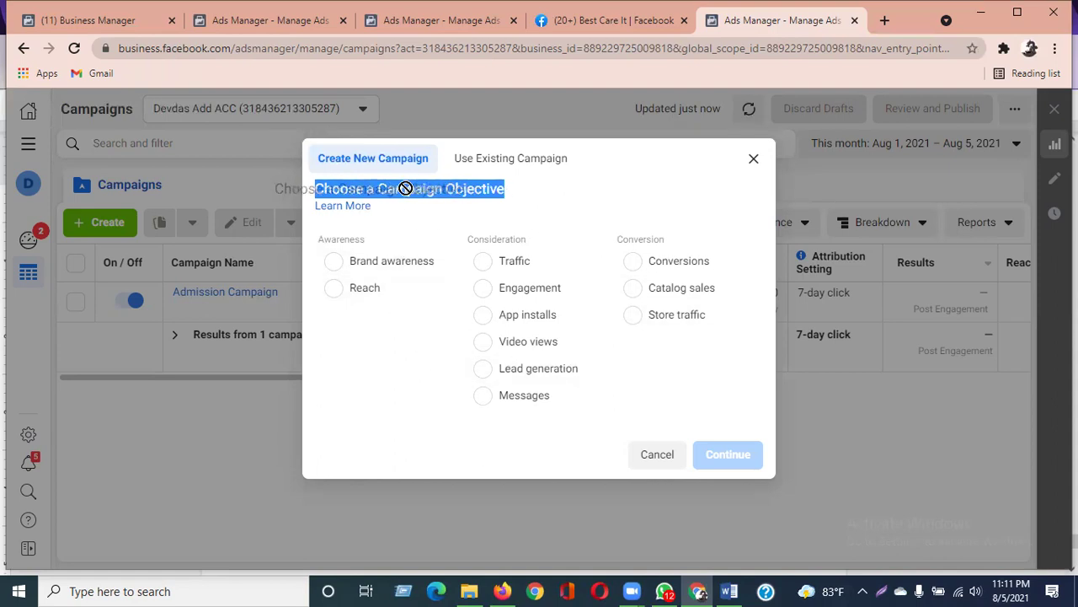
left_click(438, 188)
left_click_drag(506, 192, 325, 191)
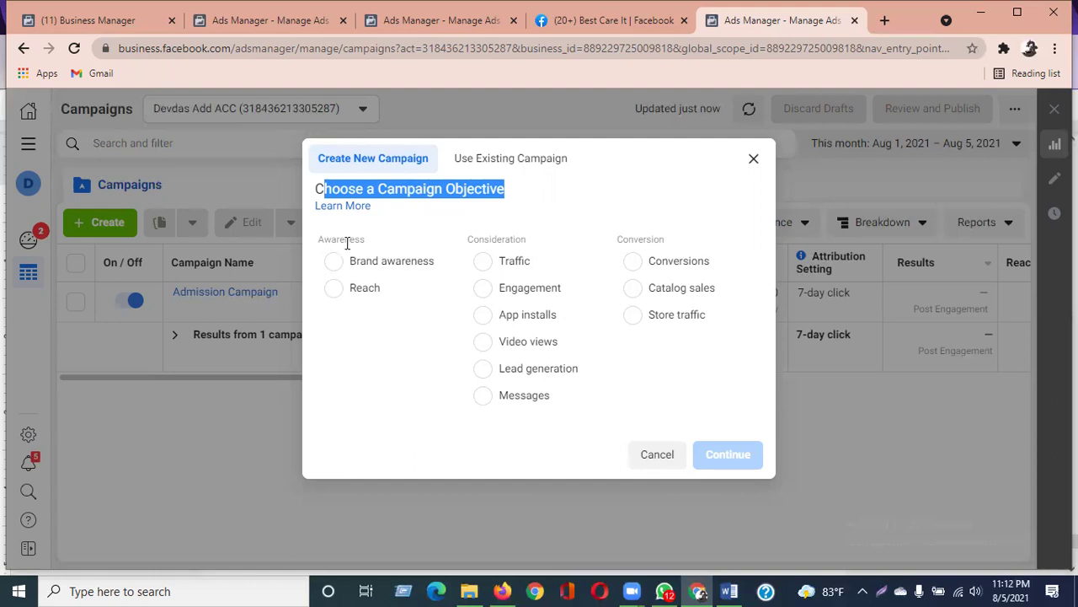
left_click(674, 246)
double_click(616, 242)
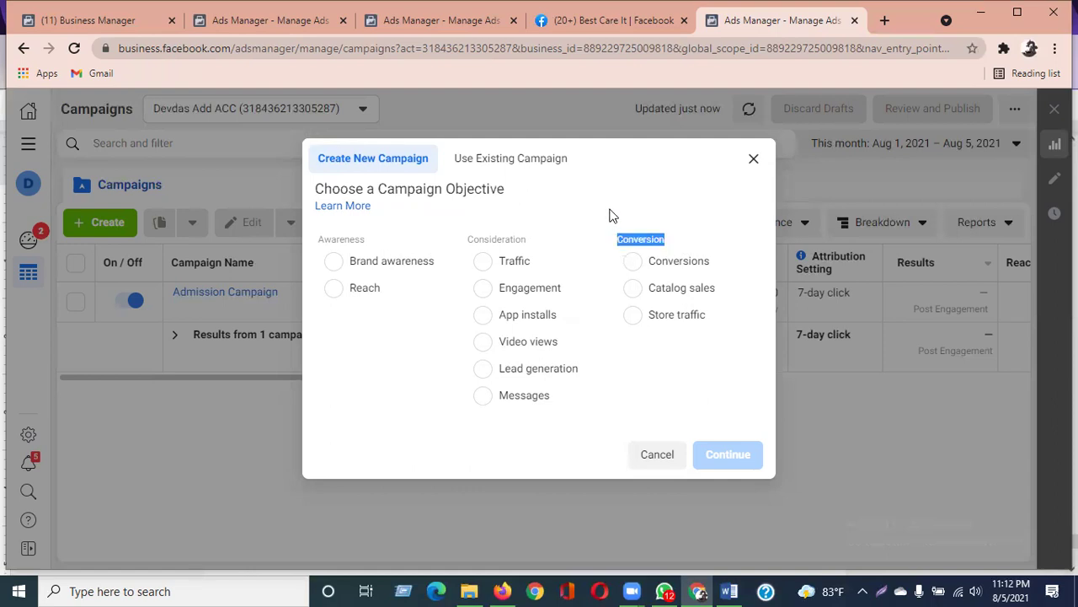
Step: Examine the Choose a Campaign Objective heading, the Consideration and Conversion categories, and the full list of objectives
left_click(605, 211)
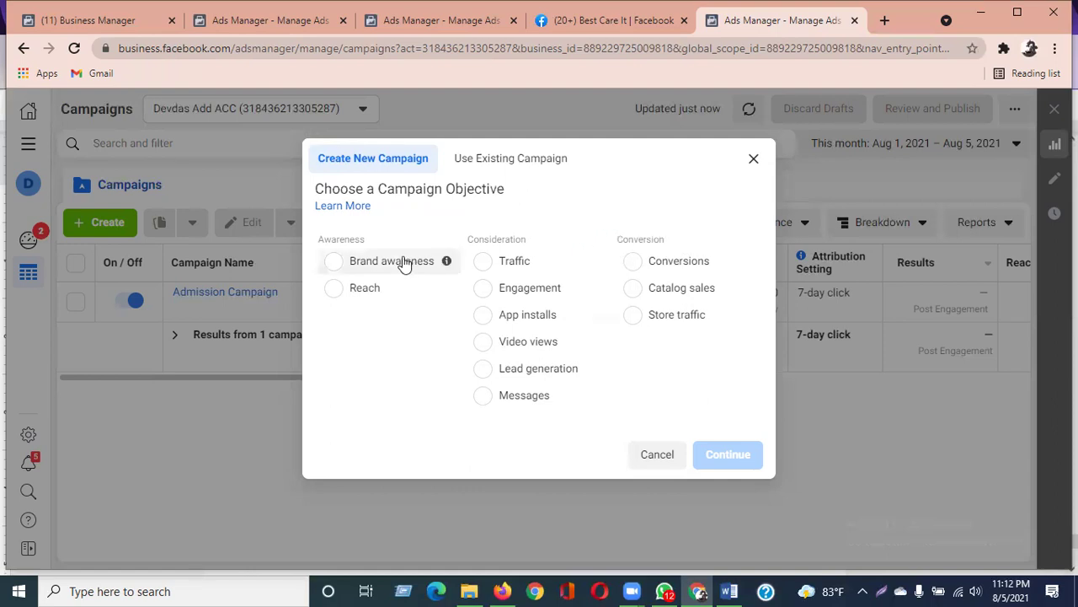
left_click_drag(379, 189, 444, 191)
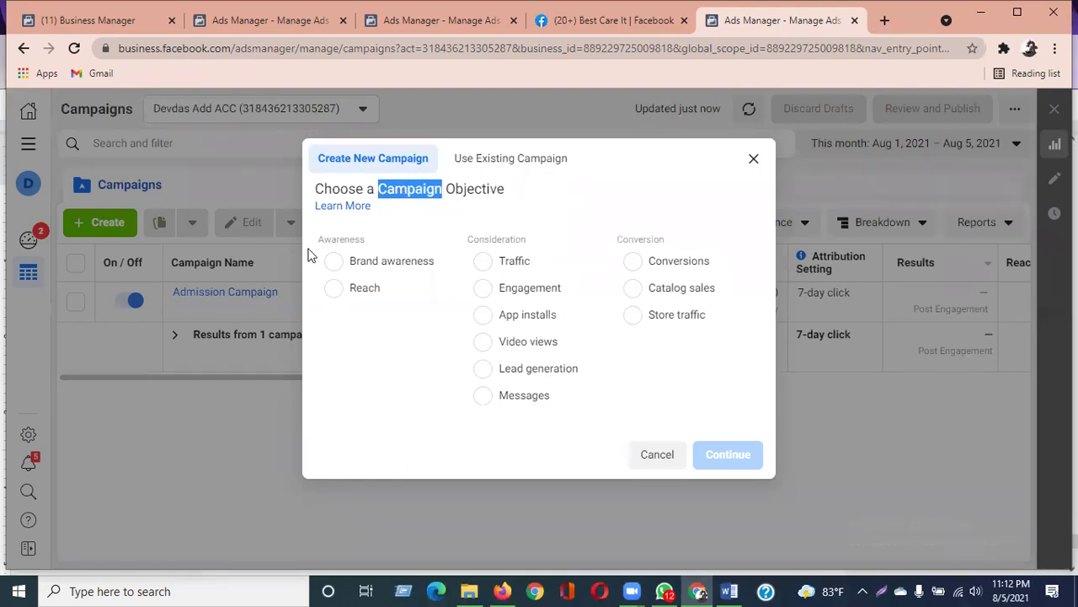
left_click_drag(469, 240, 539, 241)
left_click_drag(619, 239, 674, 241)
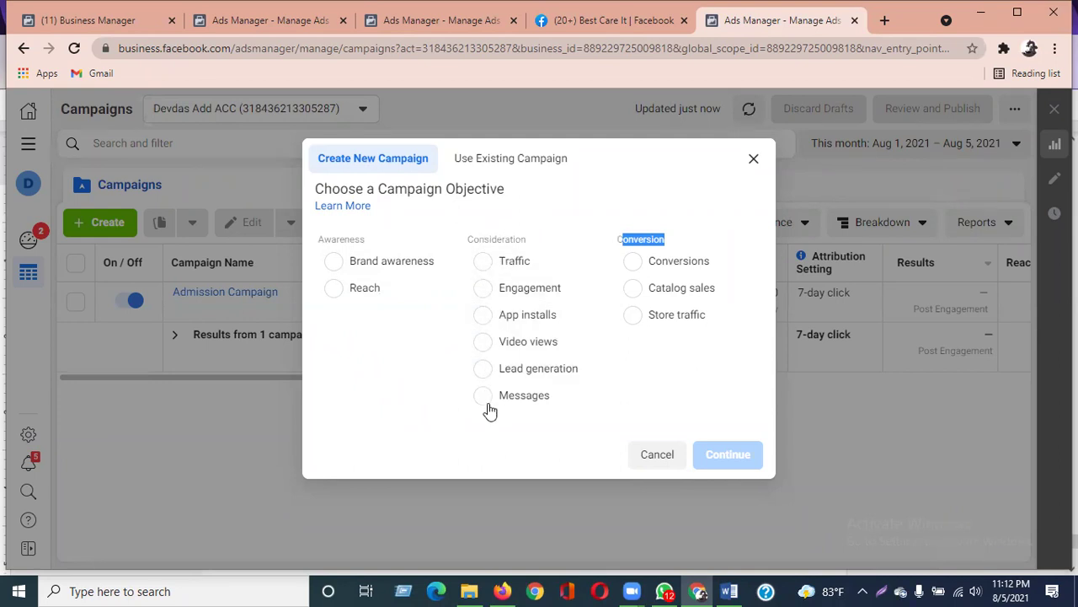
left_click(720, 206)
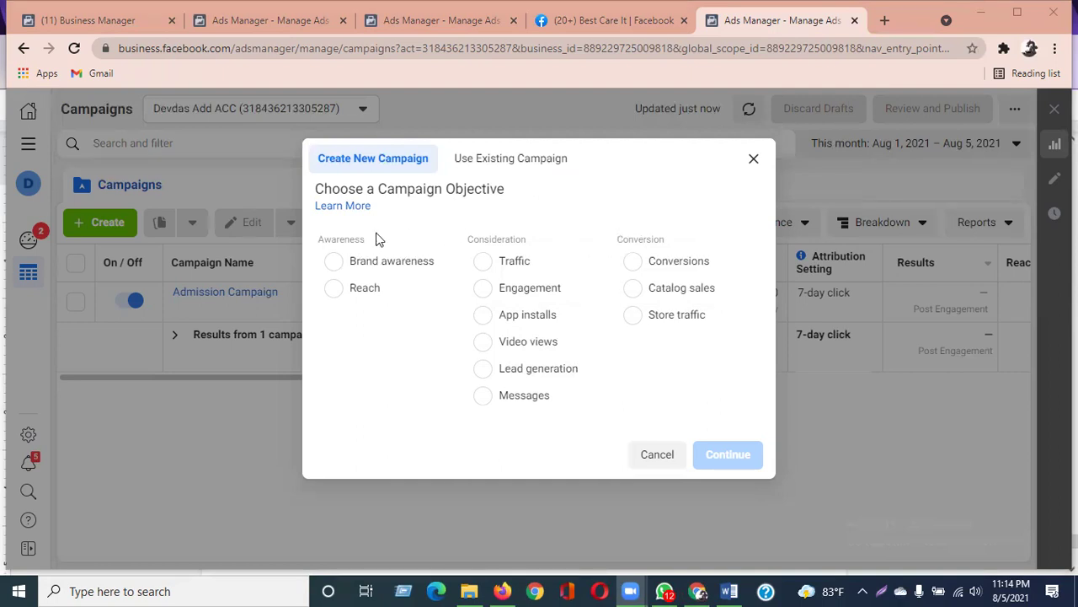
left_click_drag(314, 237, 709, 389)
left_click(708, 391)
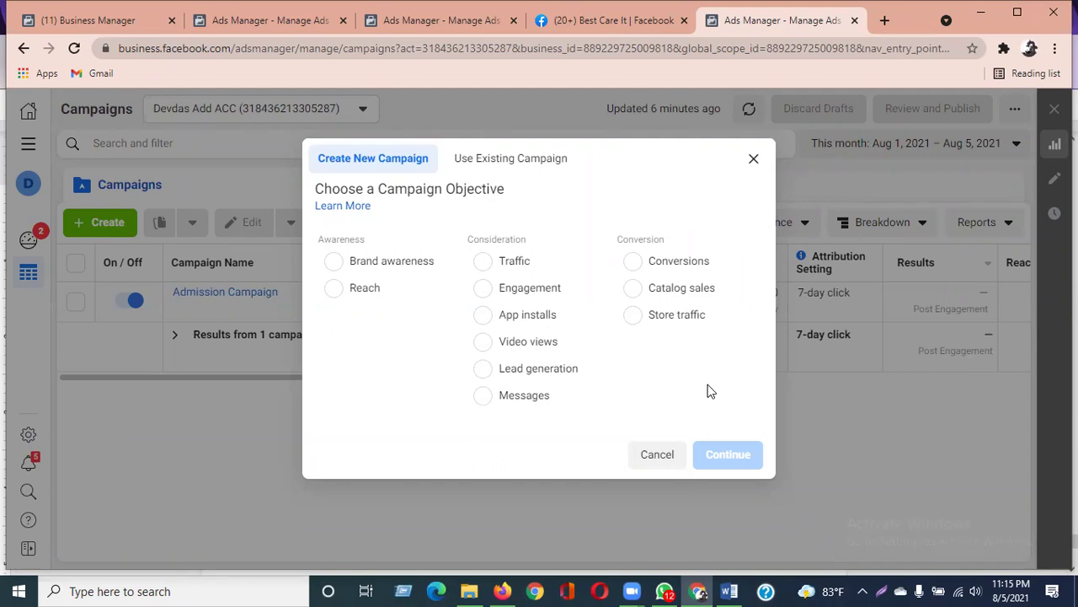
Step: Compare the three objective categories, reading across from Awareness through Consideration to Conversion
left_click_drag(369, 240, 316, 239)
left_click_drag(428, 239, 629, 239)
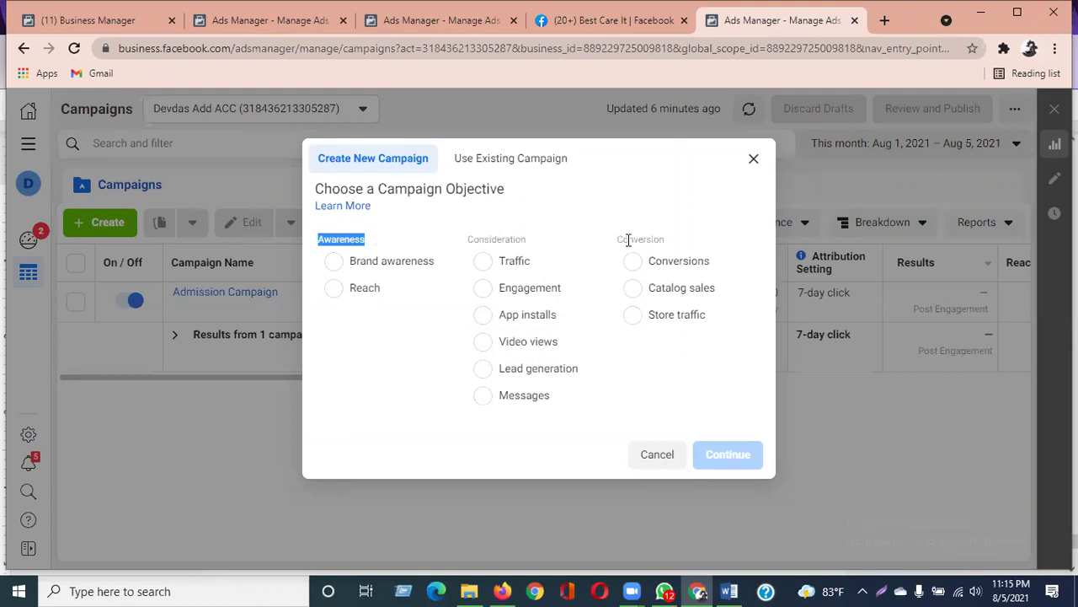
left_click(627, 241)
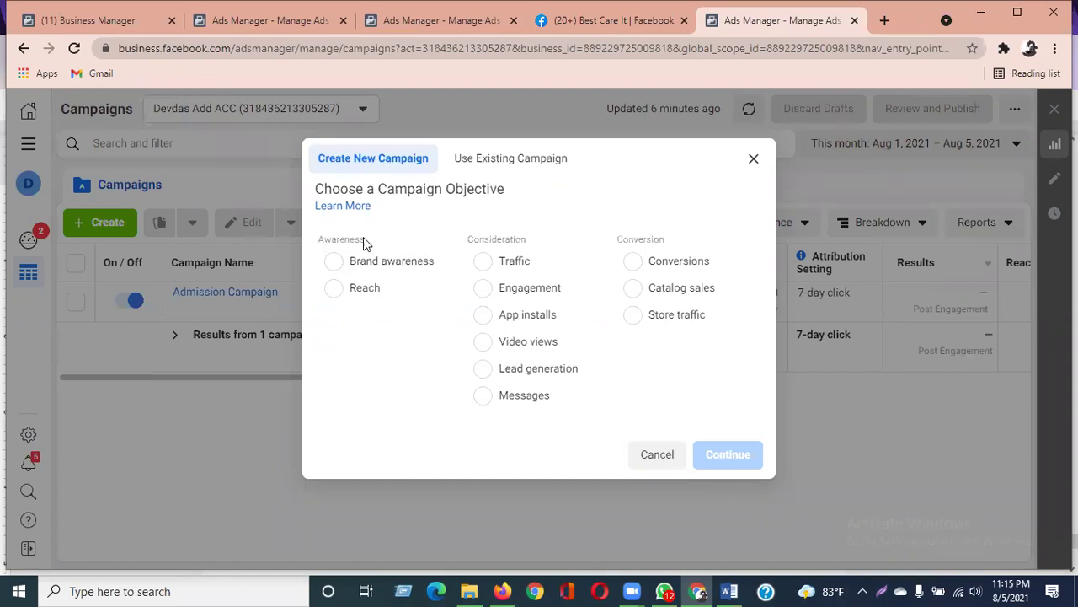
left_click_drag(363, 239, 321, 239)
left_click(321, 236)
left_click_drag(316, 238, 647, 238)
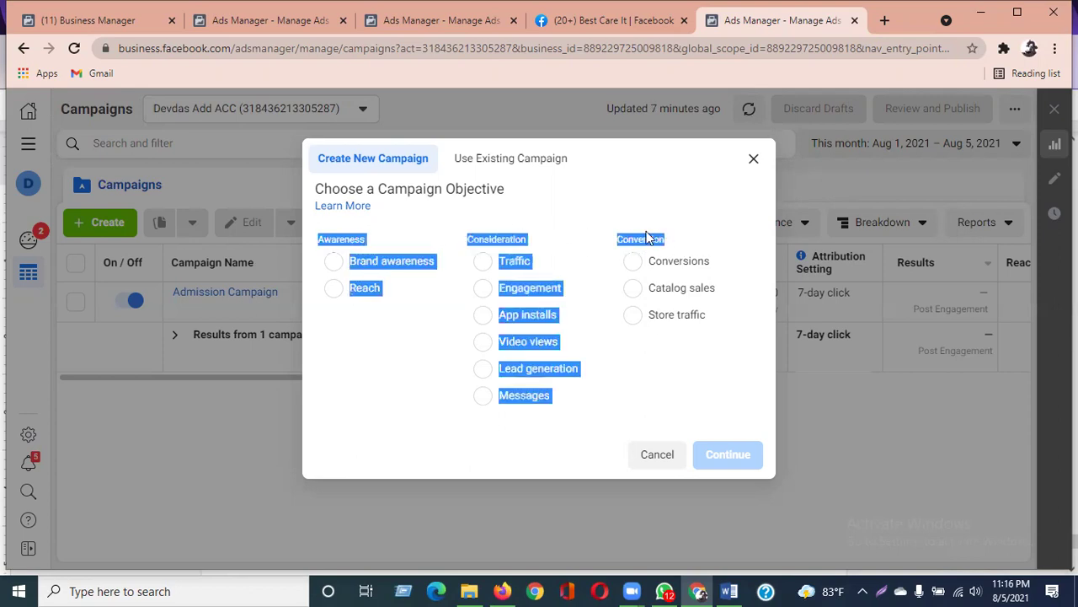
left_click(600, 222)
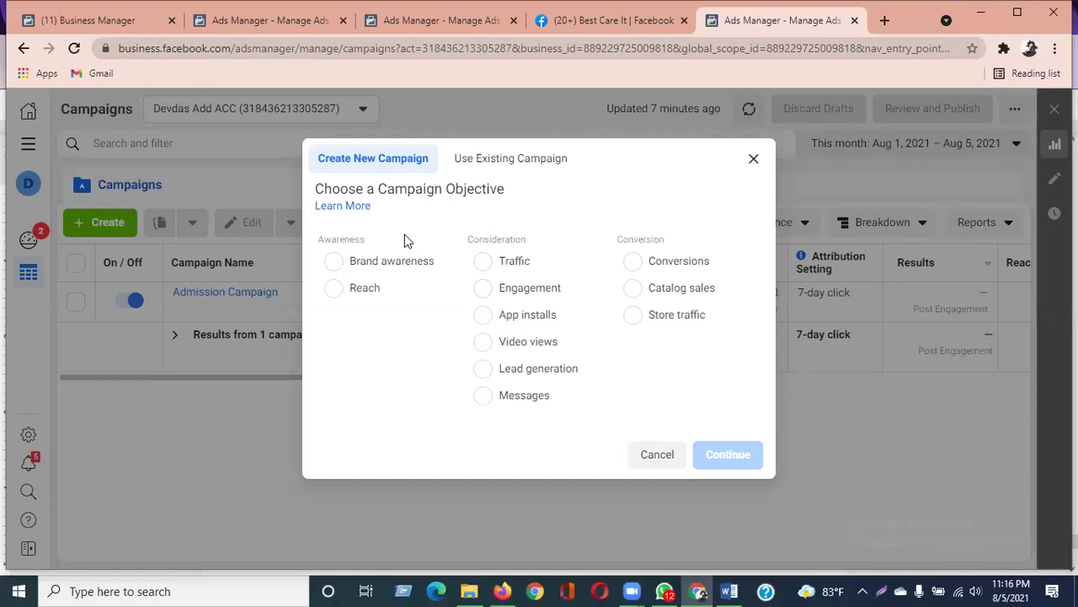
Step: Examine the Awareness category with its Brand awareness and Reach objectives
left_click_drag(375, 240, 316, 239)
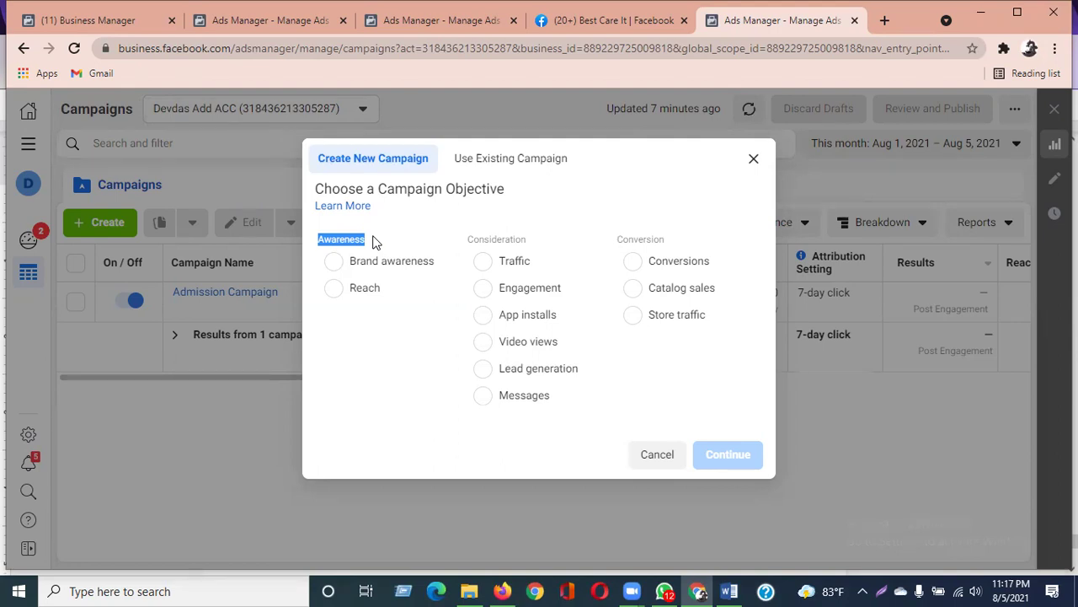
left_click_drag(374, 242, 320, 238)
left_click(392, 219)
left_click_drag(366, 243, 312, 243)
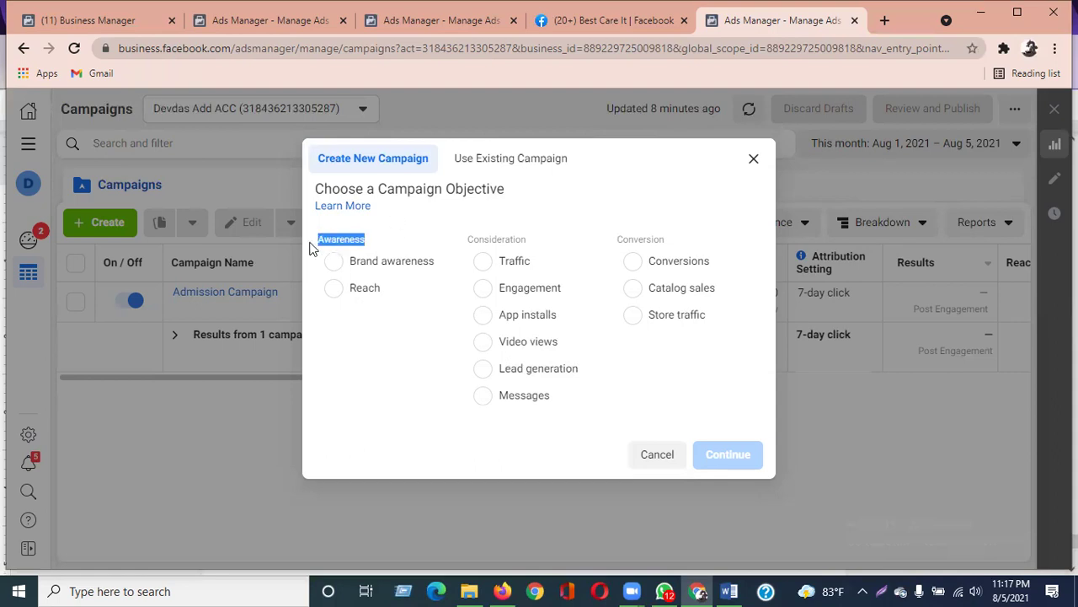
left_click(368, 243)
left_click_drag(374, 243, 313, 242)
left_click(382, 237)
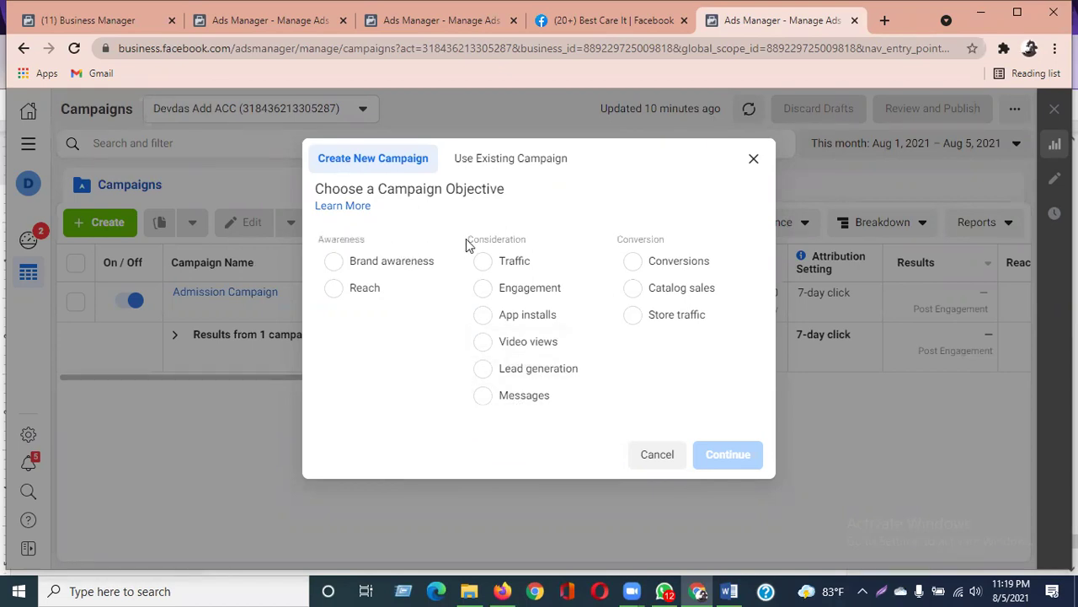
left_click_drag(466, 238, 373, 234)
left_click(529, 203)
left_click(402, 229)
left_click_drag(365, 240, 315, 239)
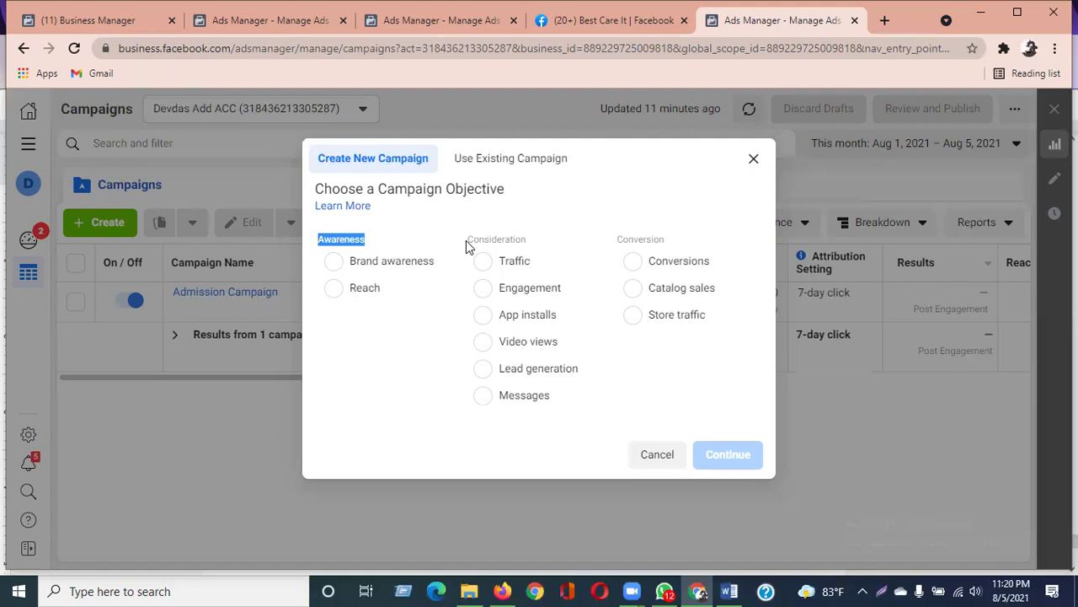
Step: Examine the Consideration category and its objectives from Traffic down to Messages
left_click(530, 243)
left_click_drag(513, 240, 494, 249)
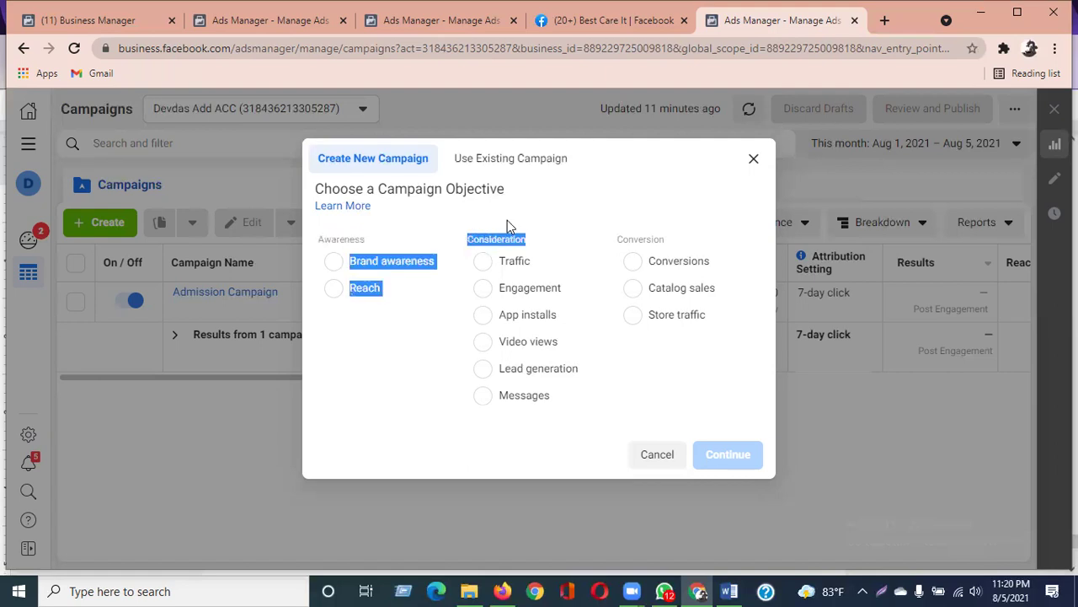
left_click(529, 238)
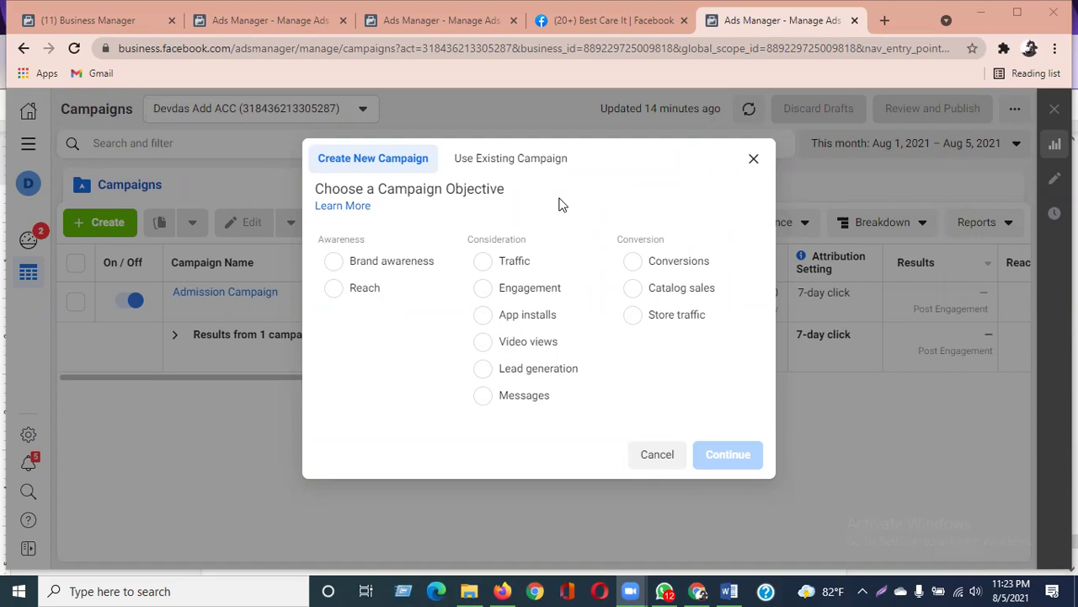
left_click_drag(470, 239, 546, 394)
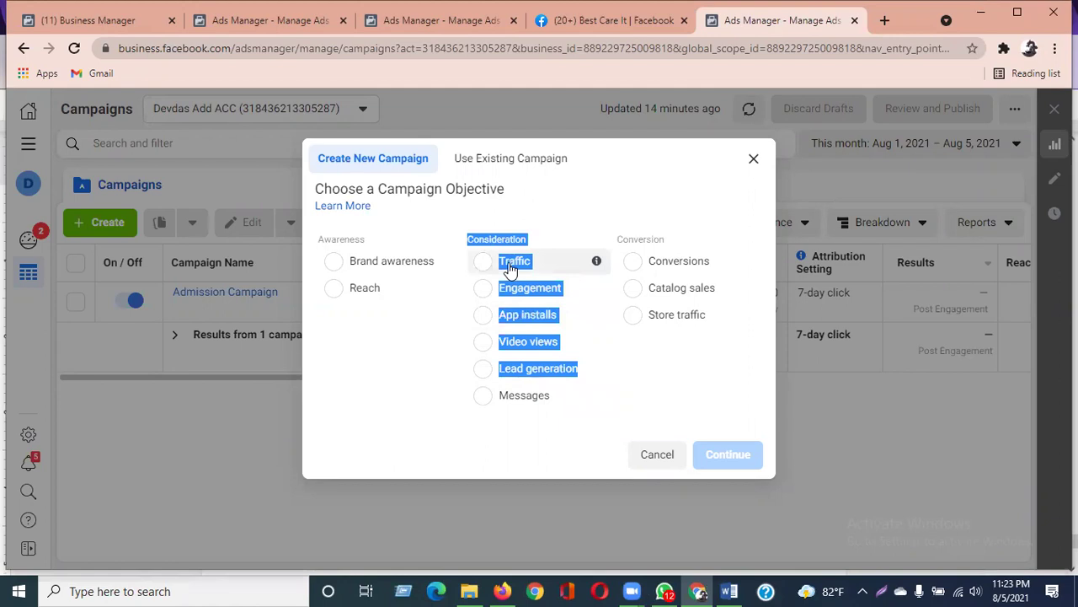
left_click(508, 220)
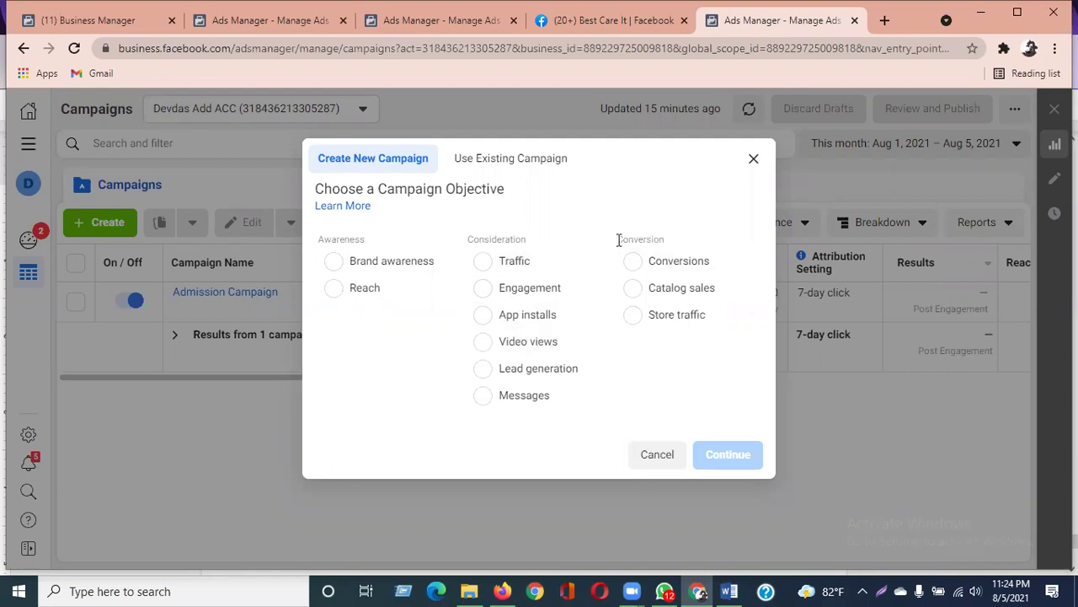
Step: Study the Conversion category with its Conversions, Catalog sales and Store traffic objectives, relating it to the Consideration category
left_click_drag(618, 240, 665, 242)
left_click(662, 217)
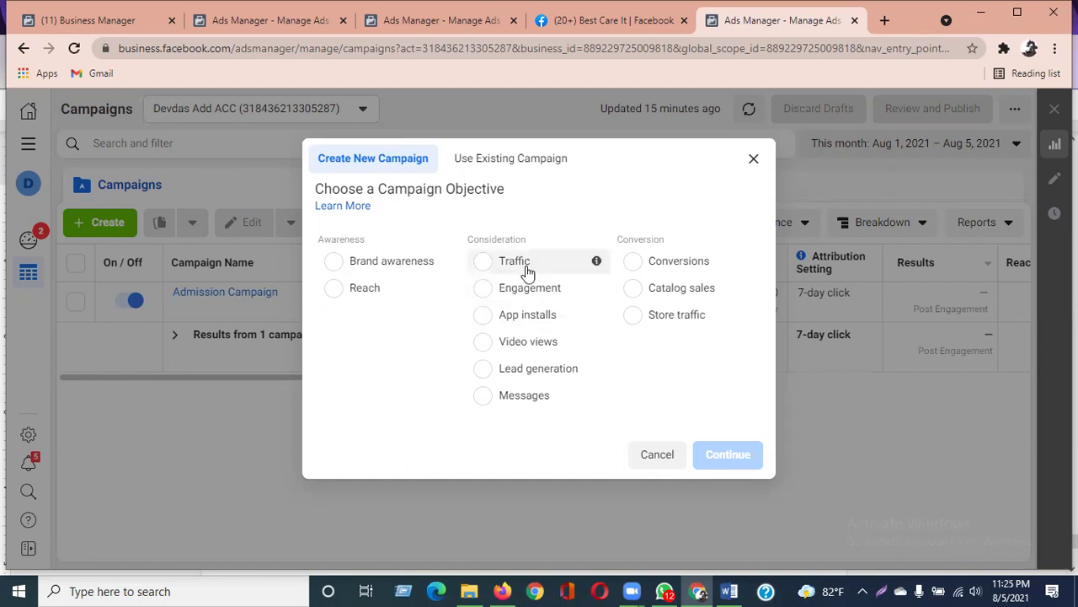
left_click_drag(622, 238, 664, 239)
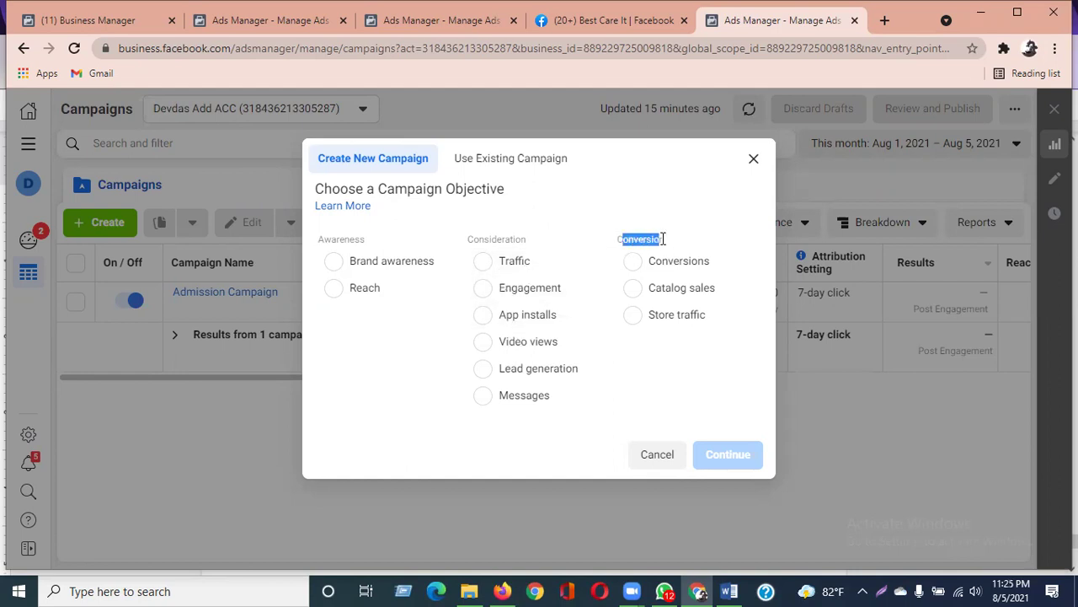
left_click(659, 239)
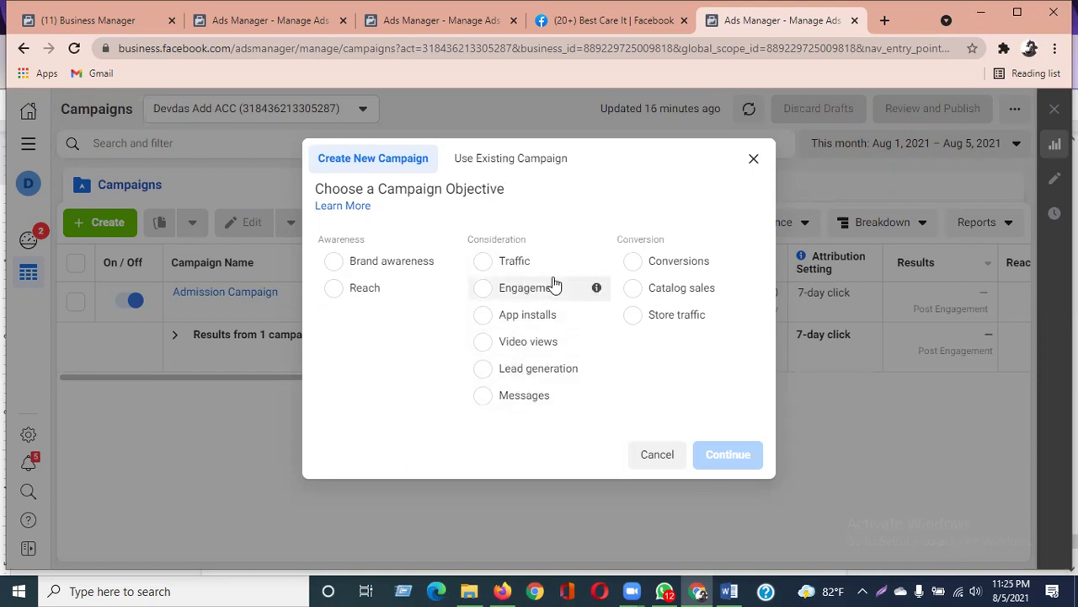
left_click_drag(665, 238, 616, 236)
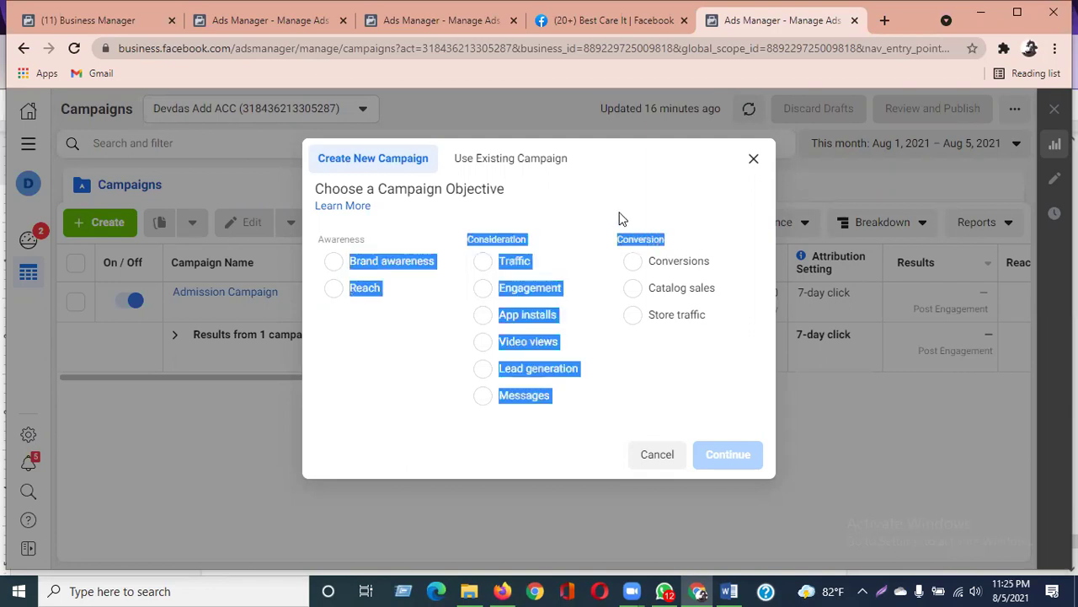
left_click(627, 215)
left_click_drag(665, 241, 618, 236)
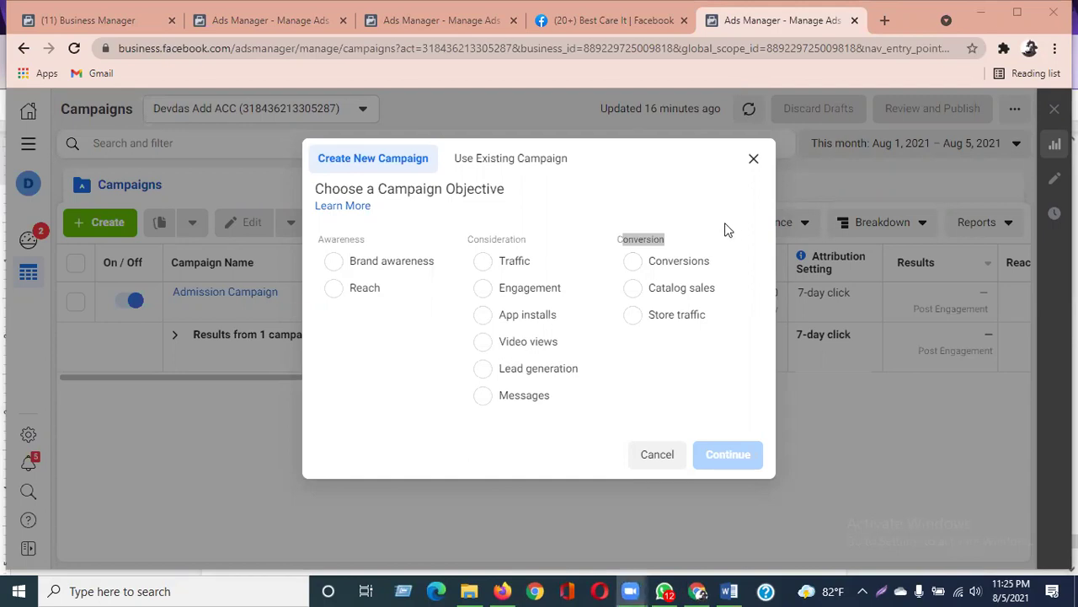
left_click(651, 197)
left_click_drag(665, 239, 625, 234)
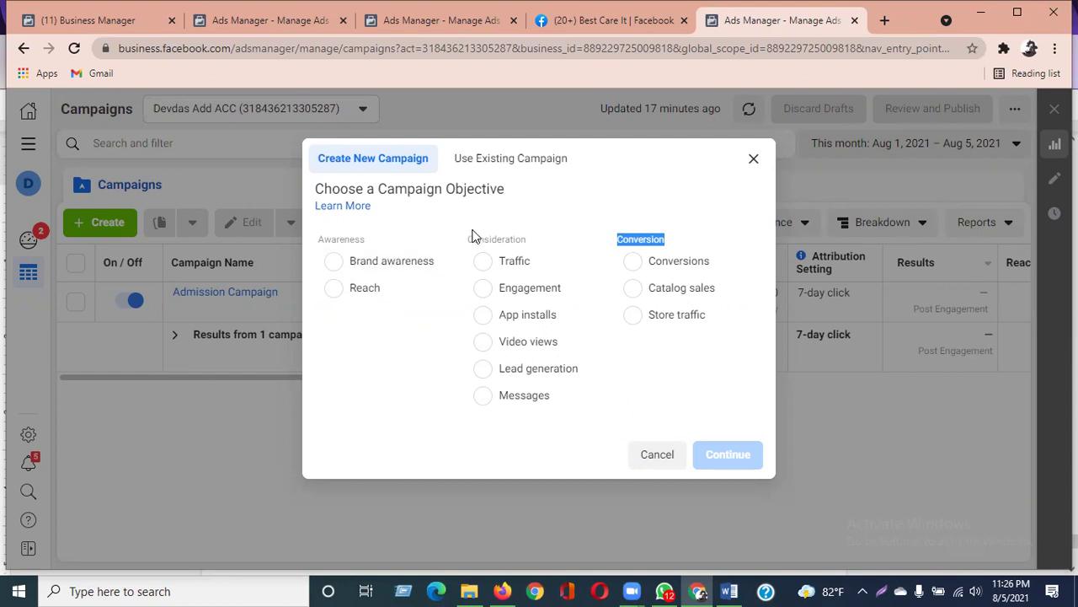
mouse_move(468, 243)
left_mouse_down()
mouse_move(527, 237)
mouse_move(470, 236)
left_mouse_up()
mouse_move(616, 239)
left_mouse_down()
mouse_move(646, 238)
mouse_move(617, 242)
left_mouse_up()
left_click(658, 237)
left_click(632, 240)
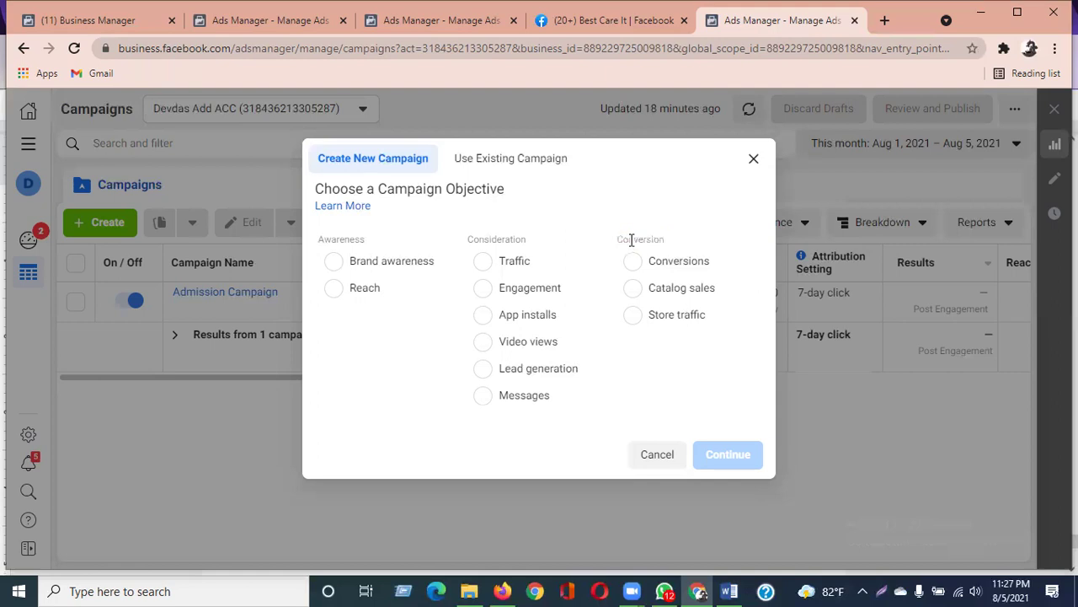
left_click_drag(618, 237, 671, 242)
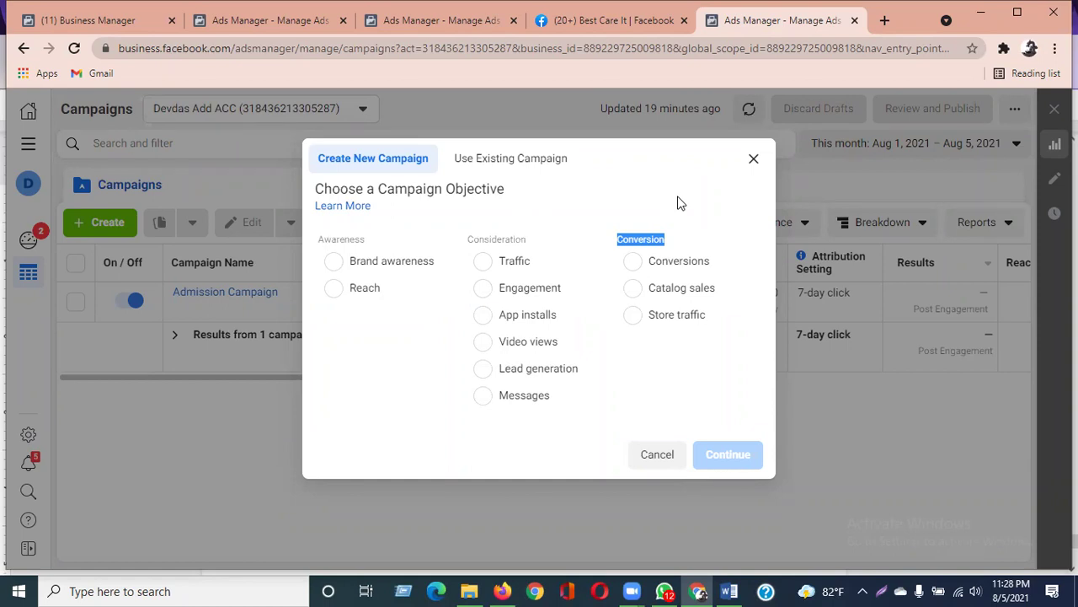
left_click(659, 209)
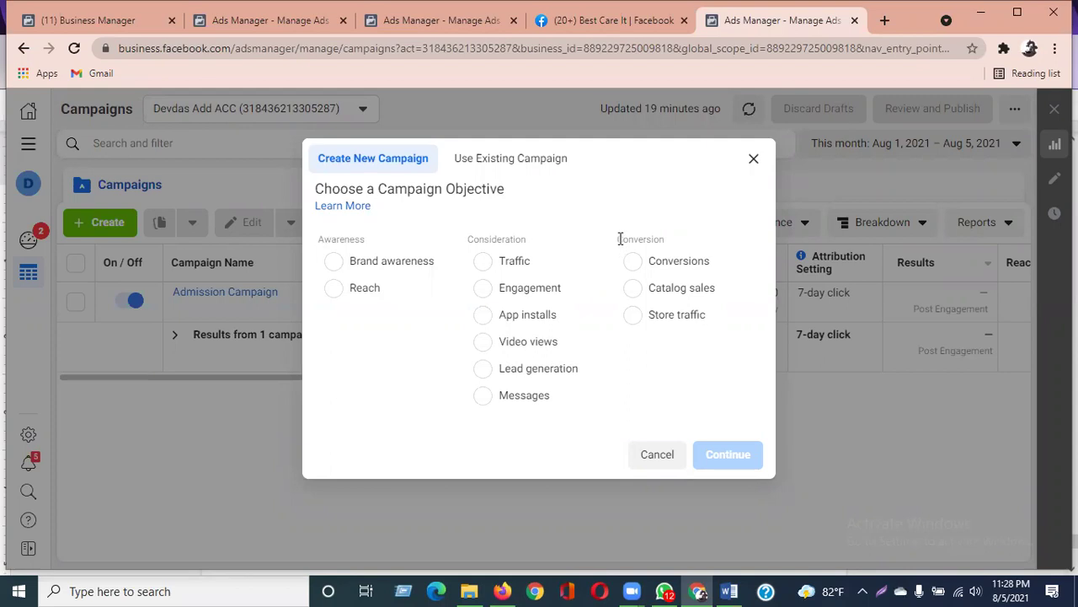
left_click_drag(620, 239, 674, 243)
left_click(682, 242)
Step: Review the Awareness, Consideration and Conversion headings one by one, returning to the Consideration objectives
left_click_drag(321, 234, 371, 243)
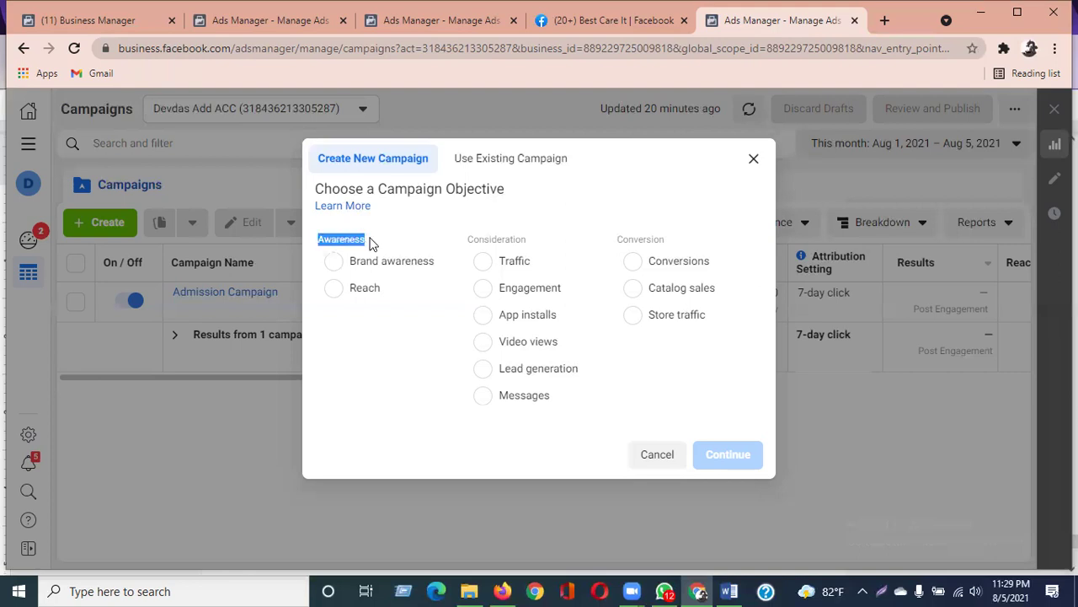
left_click_drag(470, 240, 528, 244)
left_click(472, 240)
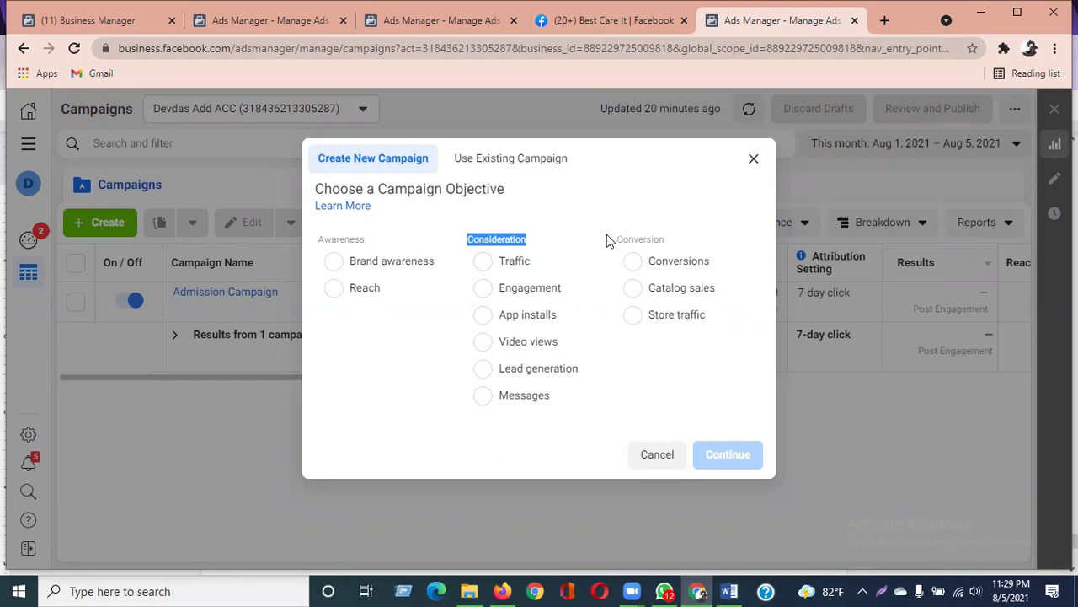
left_click_drag(621, 238, 674, 243)
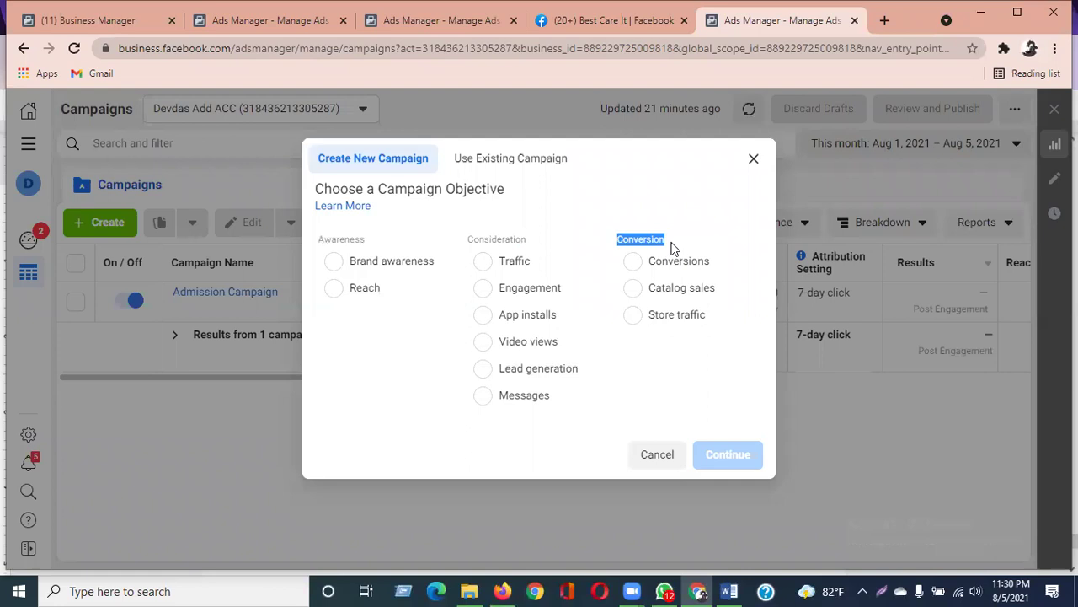
left_click(682, 238)
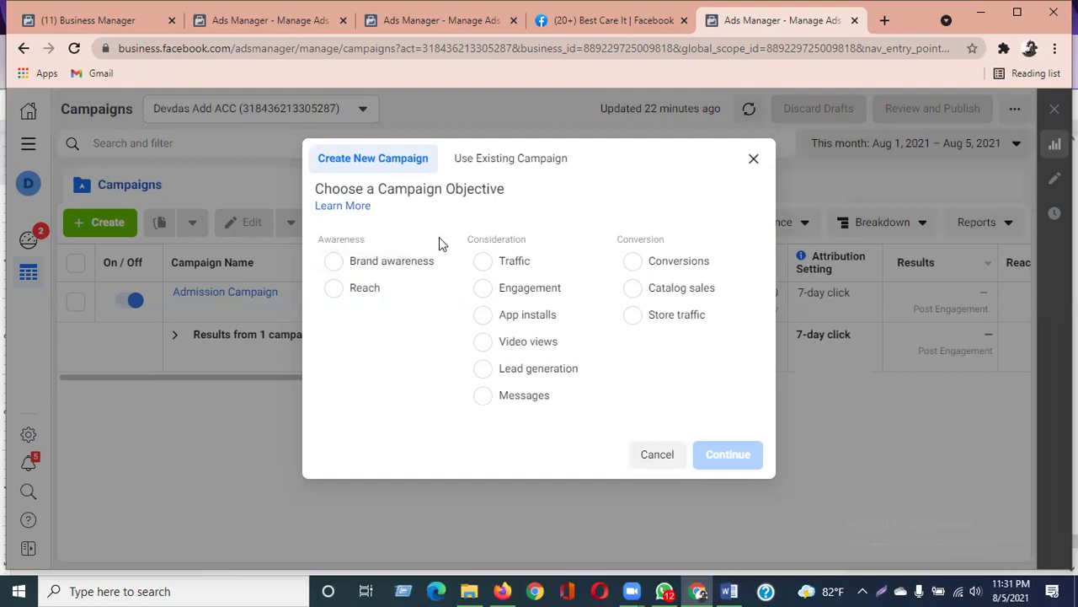
left_click_drag(474, 235, 505, 239)
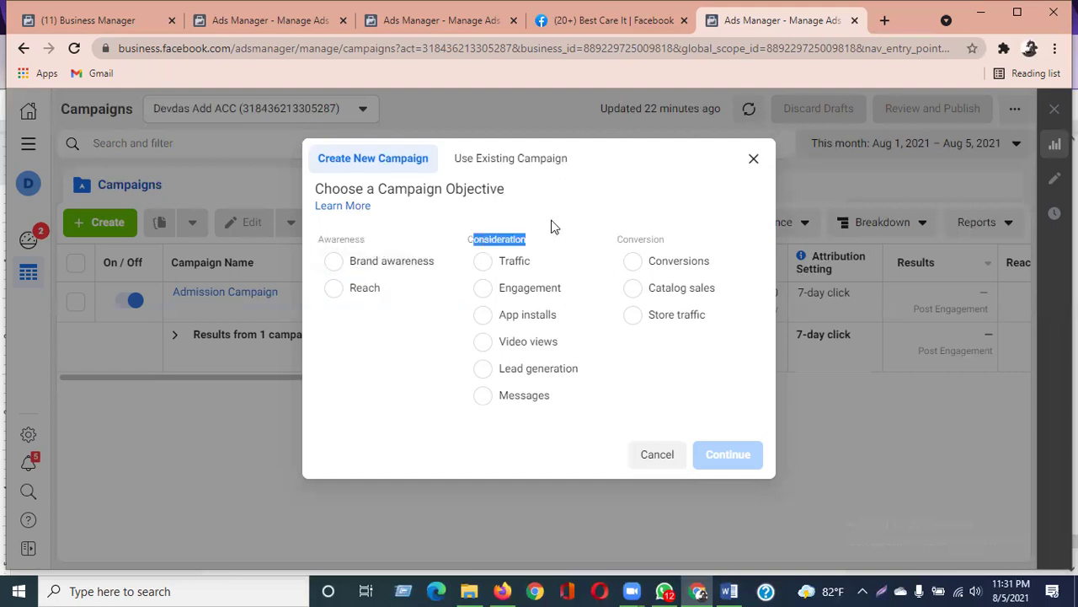
left_click(554, 226)
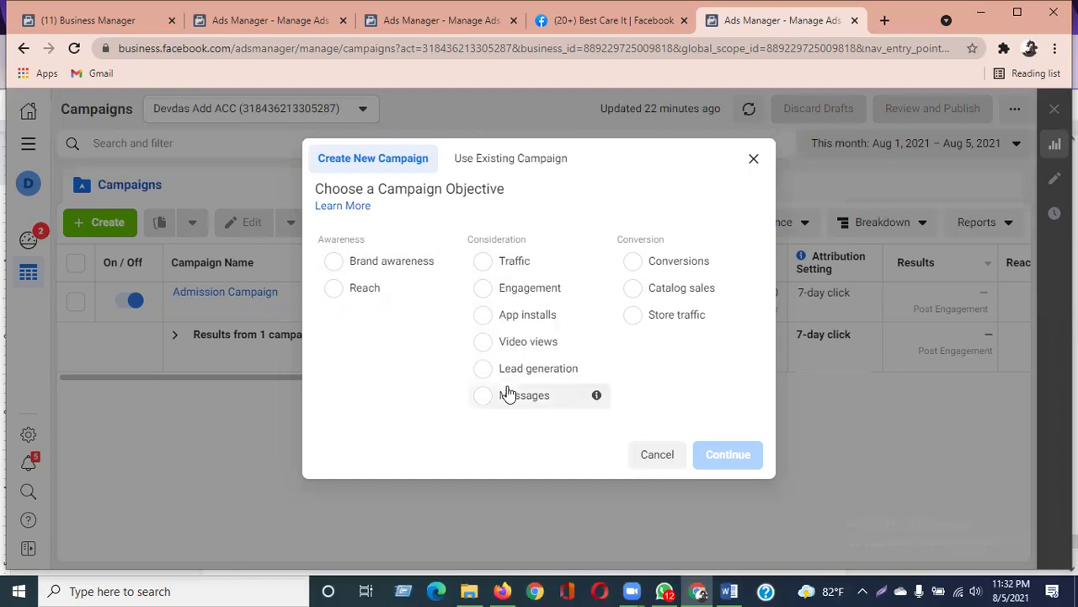
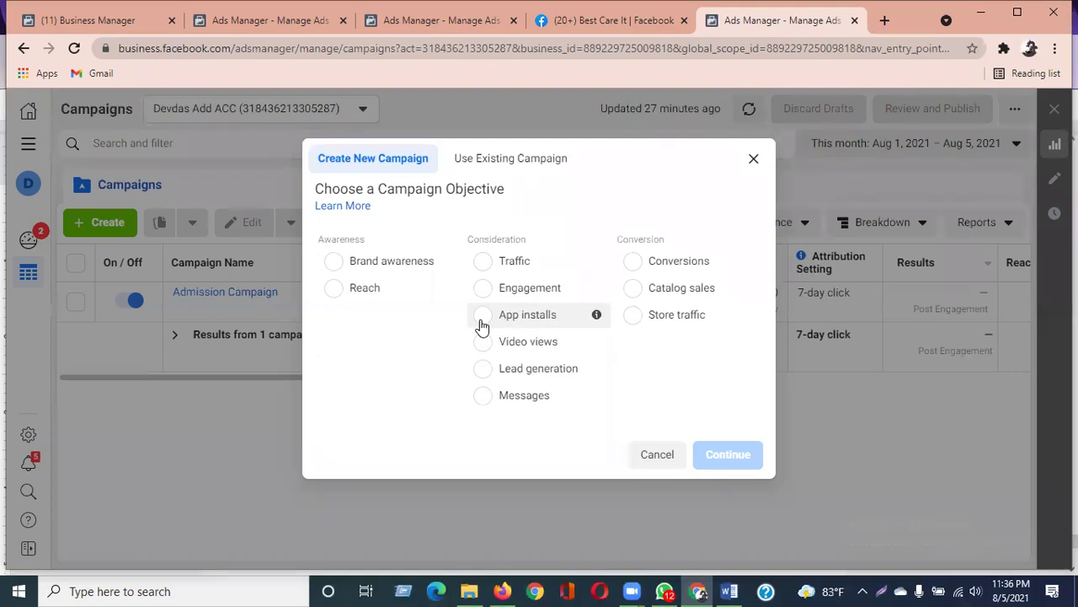
Step: Select App installs as the campaign objective and look over the Conversion category heading
left_click(481, 321)
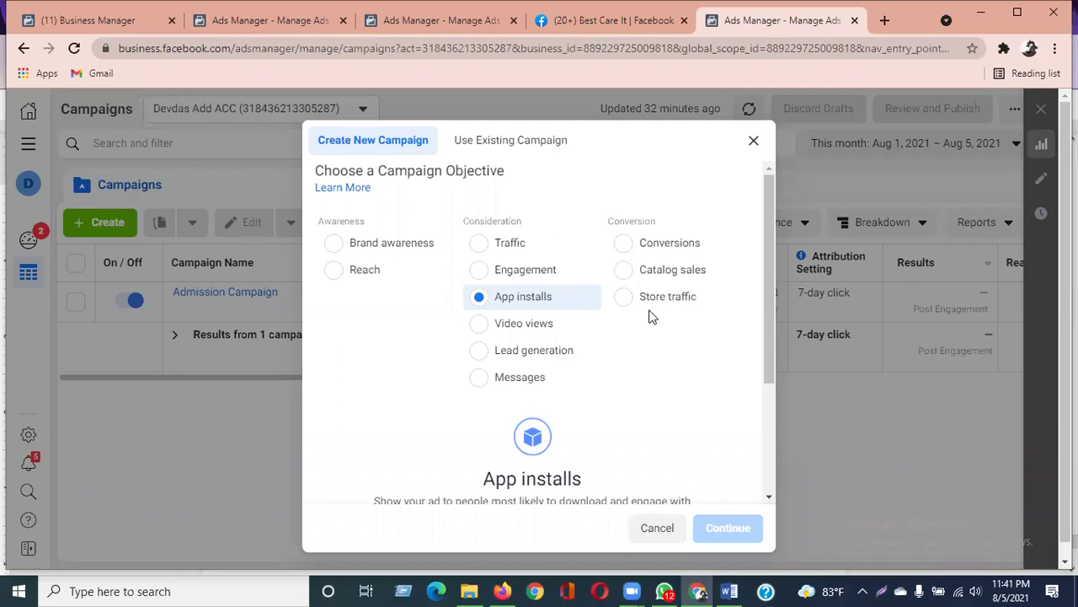
left_click_drag(613, 221, 659, 221)
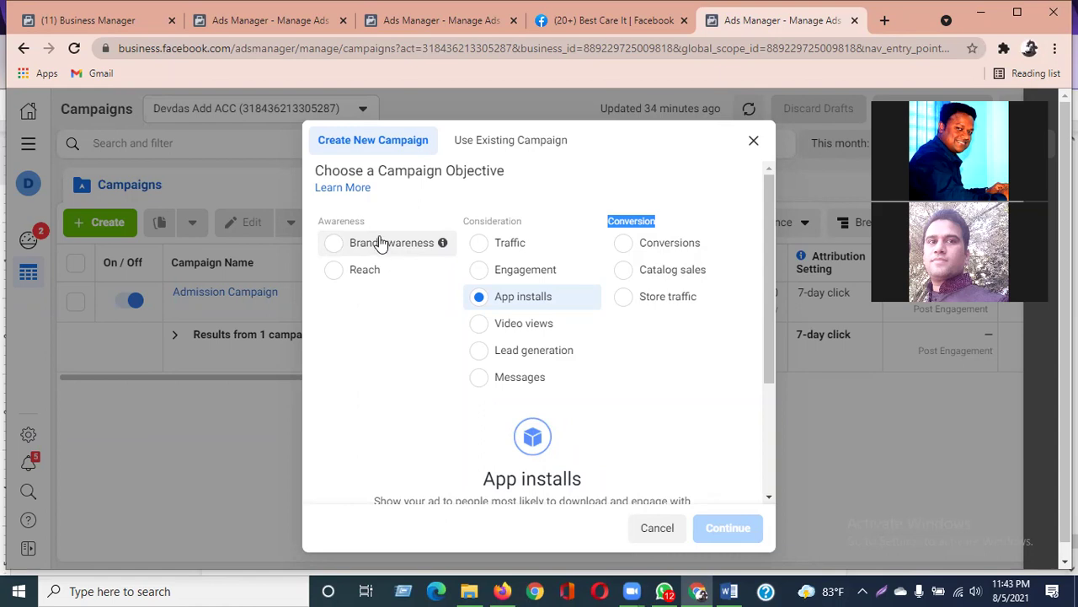
Step: Clear the highlighted Conversion heading and cancel the new campaign with the App installs objective
mouse_move(603, 331)
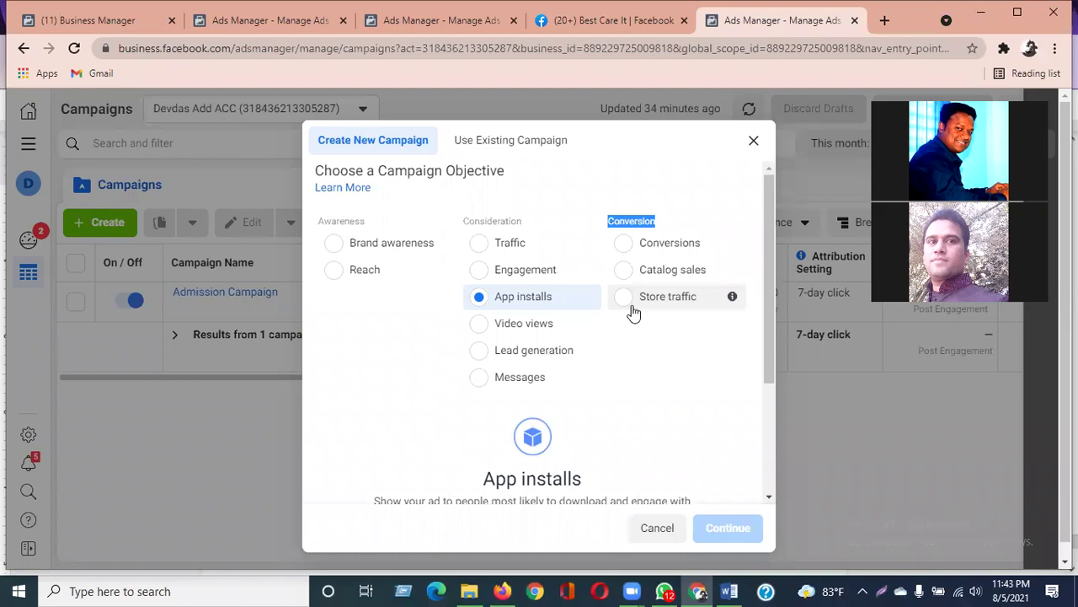
left_click(666, 420)
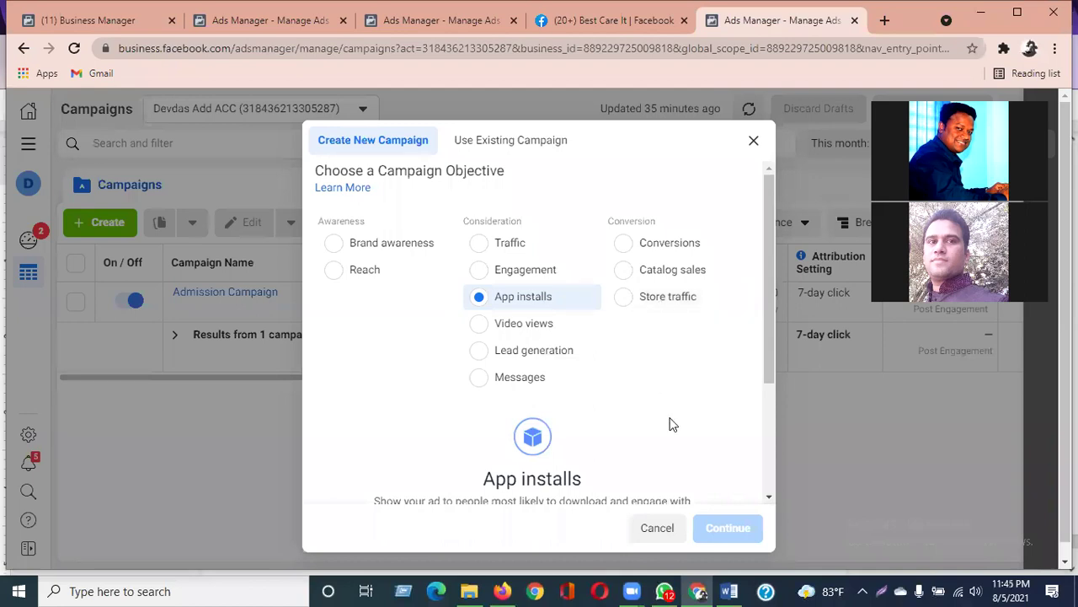
left_click(659, 527)
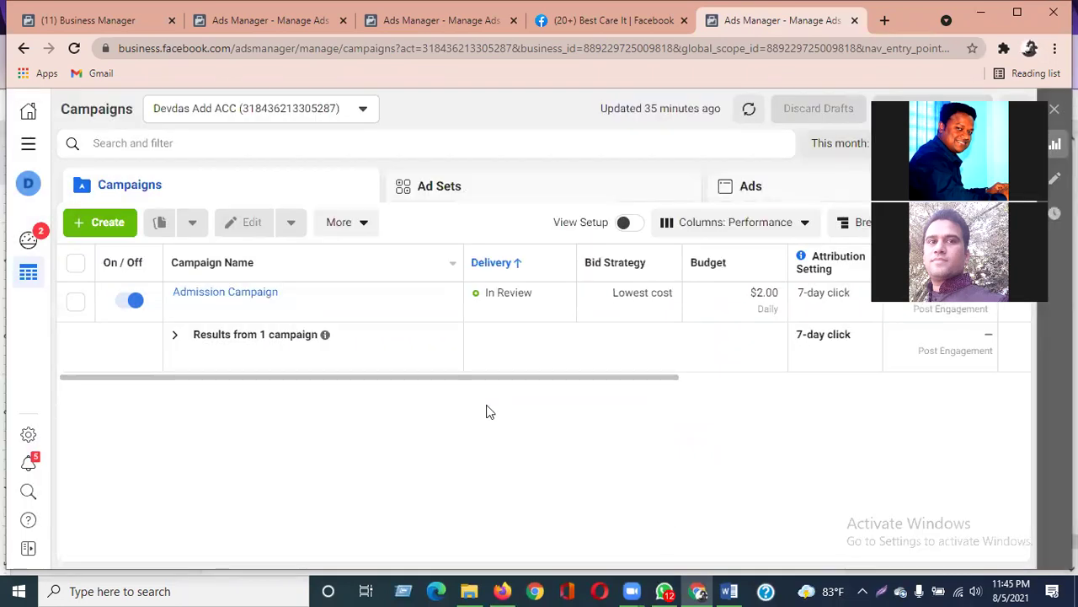
Step: Look through the full list of business tools, covering the Shortcuts, Manage Business, Advertise, Analyze and Report, and Engage Customers groups
left_click(28, 145)
scroll(219, 312, "down", 3)
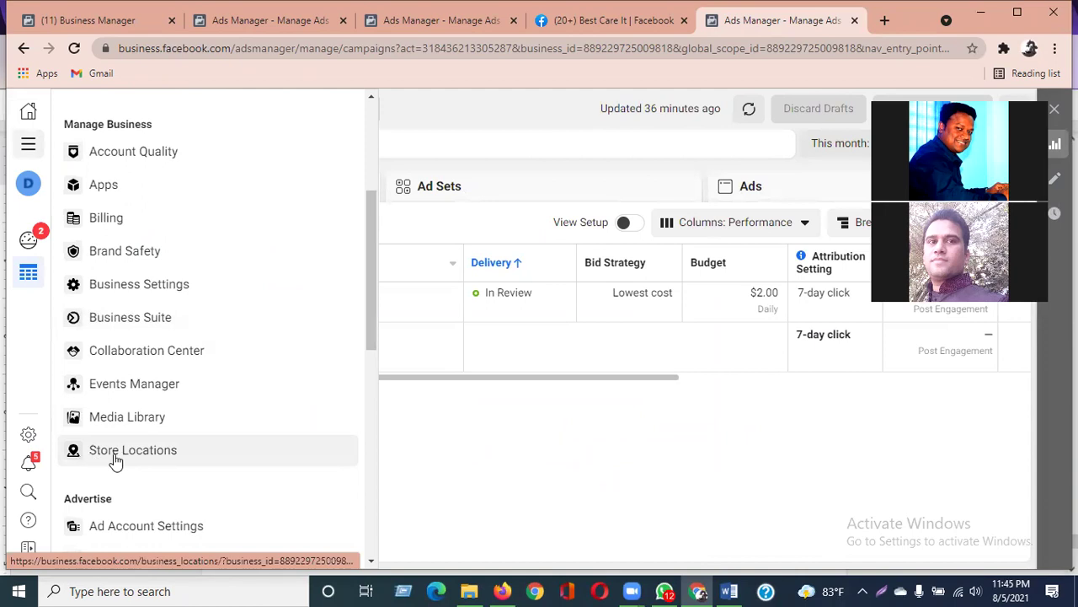
left_click(29, 146)
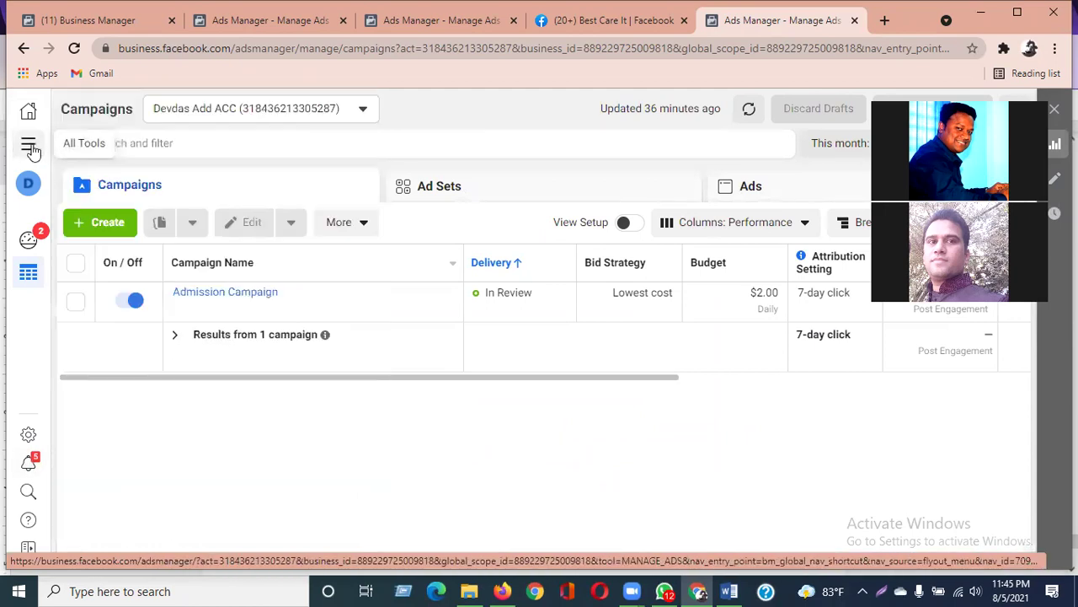
left_click(30, 147)
scroll(135, 459, "down", 5)
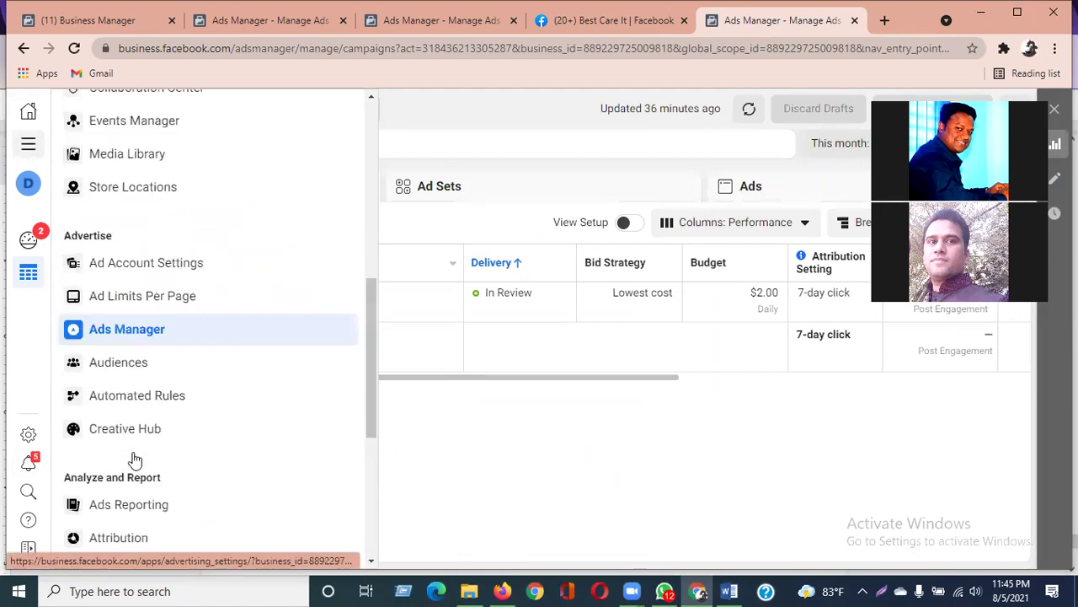
scroll(149, 517, "down", 2)
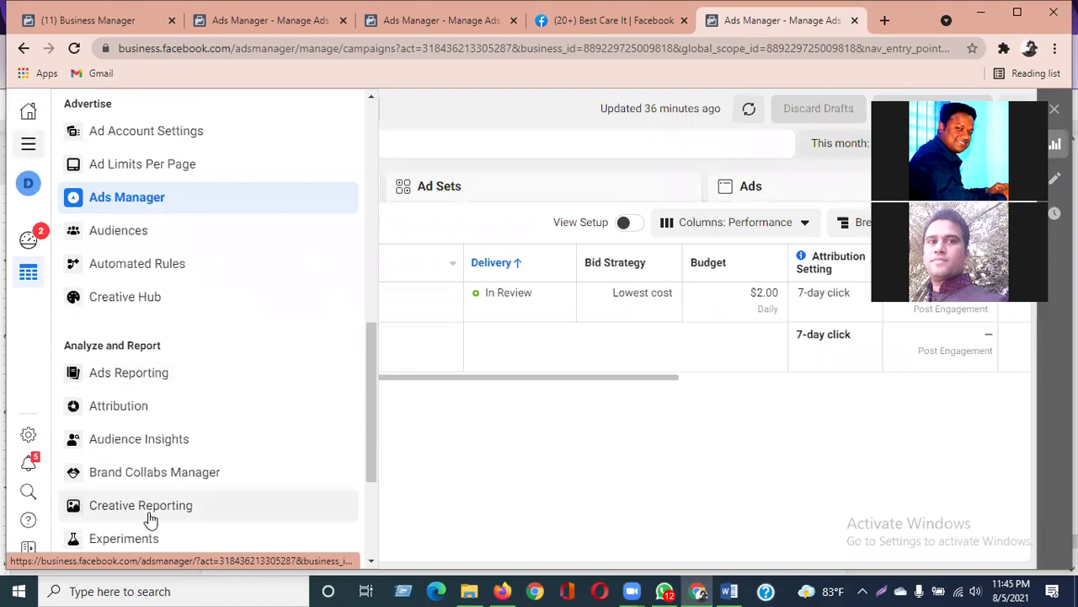
scroll(150, 517, "down", 3)
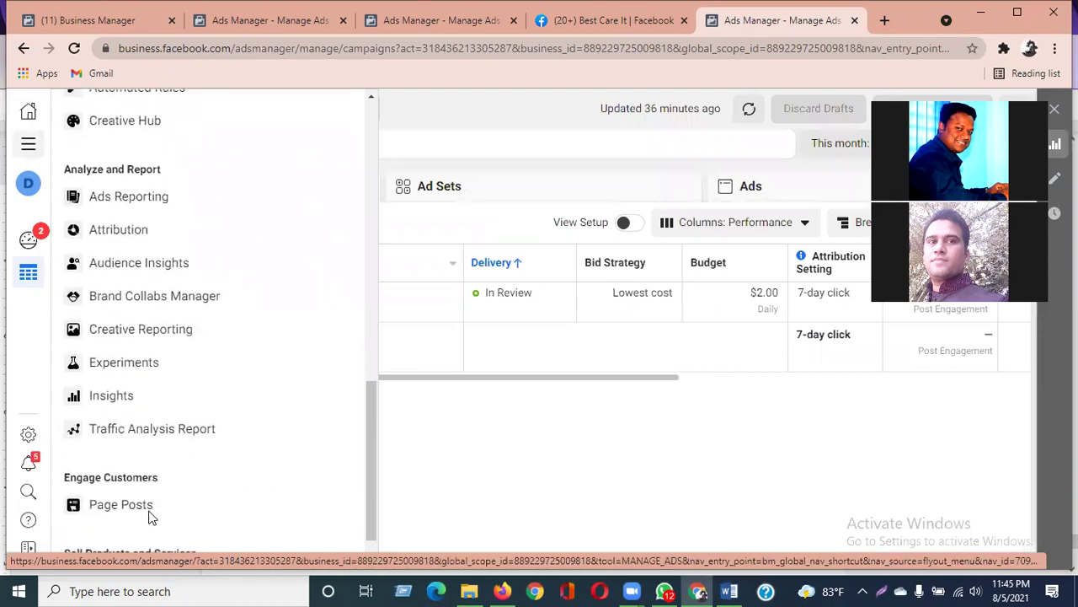
scroll(147, 501, "up", 4)
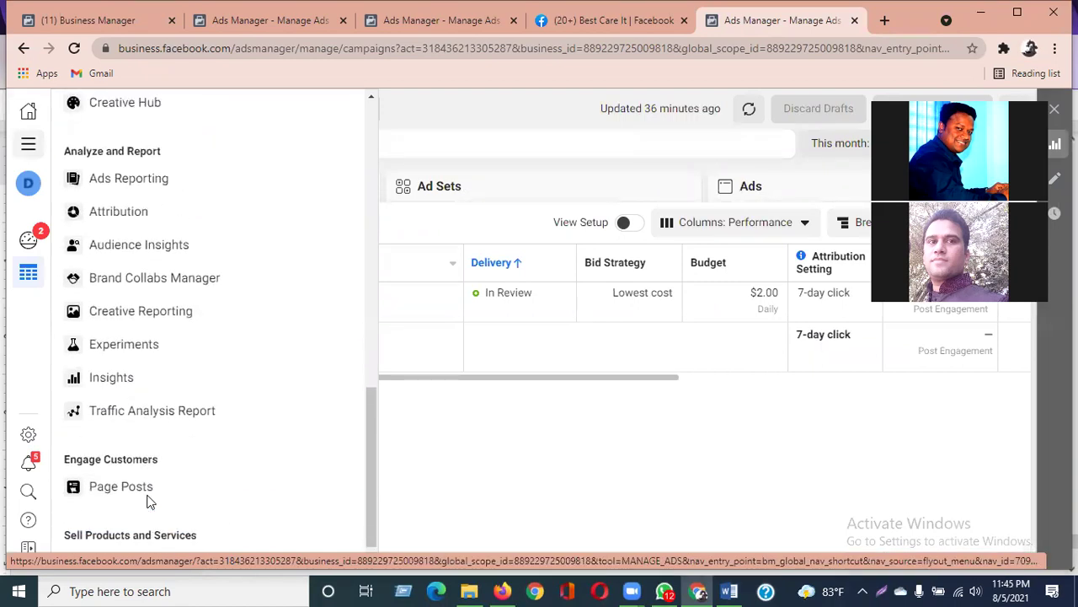
scroll(147, 501, "up", 1)
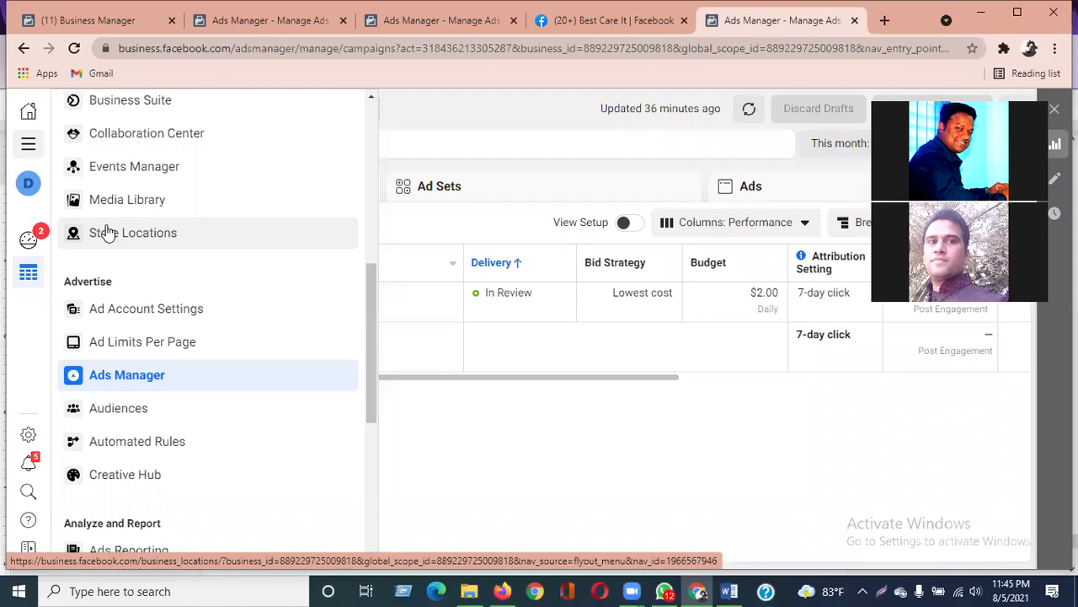
scroll(219, 305, "up", 5)
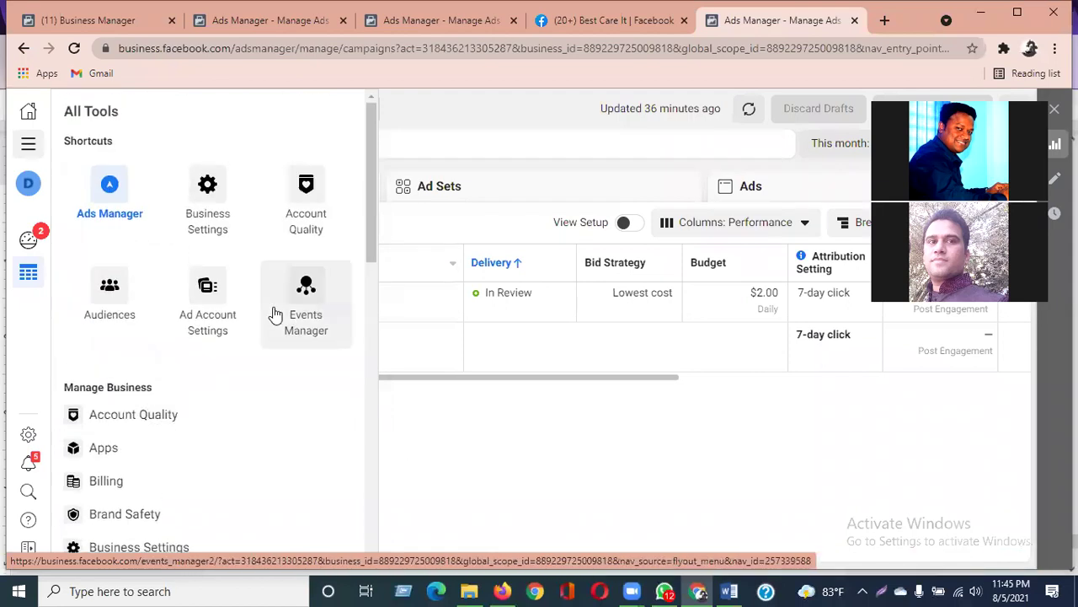
Step: Reopen Ads Manager from the tool shortcuts and start creating a new campaign
left_click(111, 197)
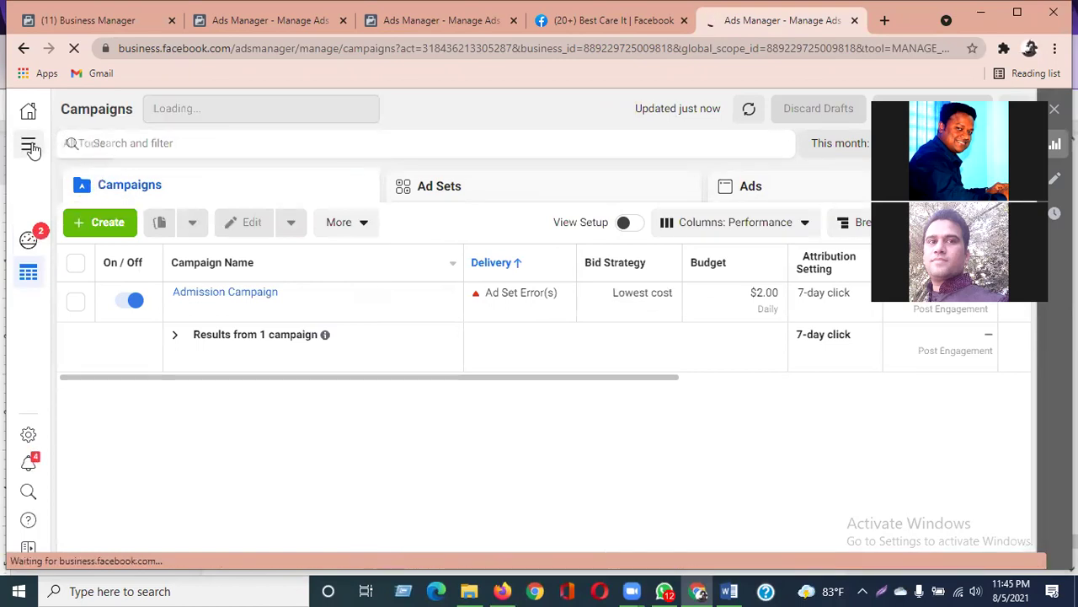
left_click(30, 147)
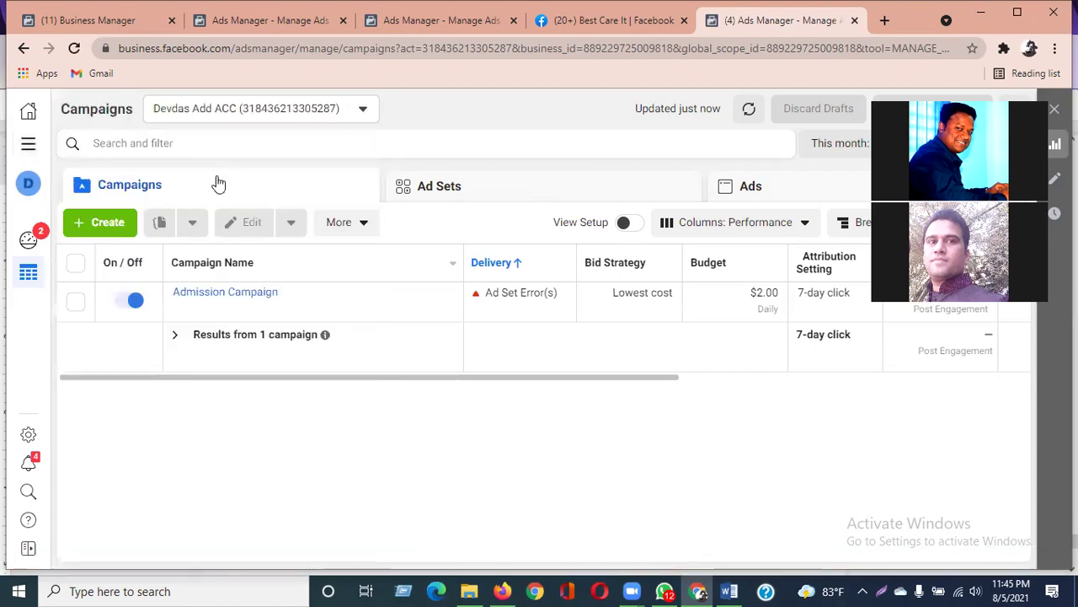
left_click(114, 222)
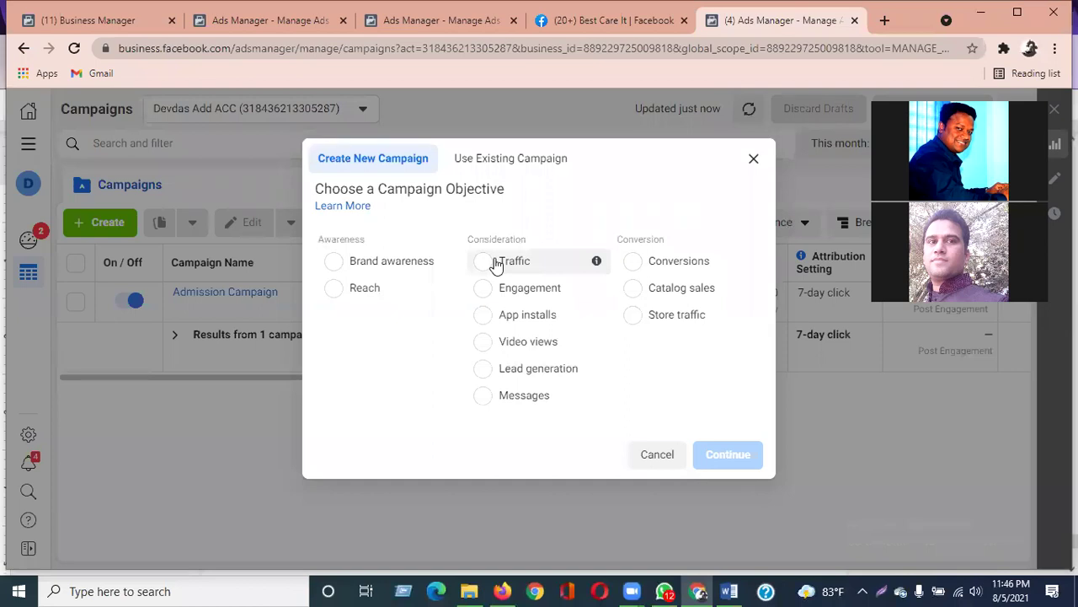
Step: Read the short descriptions of the campaign objectives, including Traffic and Video views
mouse_move(596, 261)
mouse_move(446, 261)
mouse_move(645, 303)
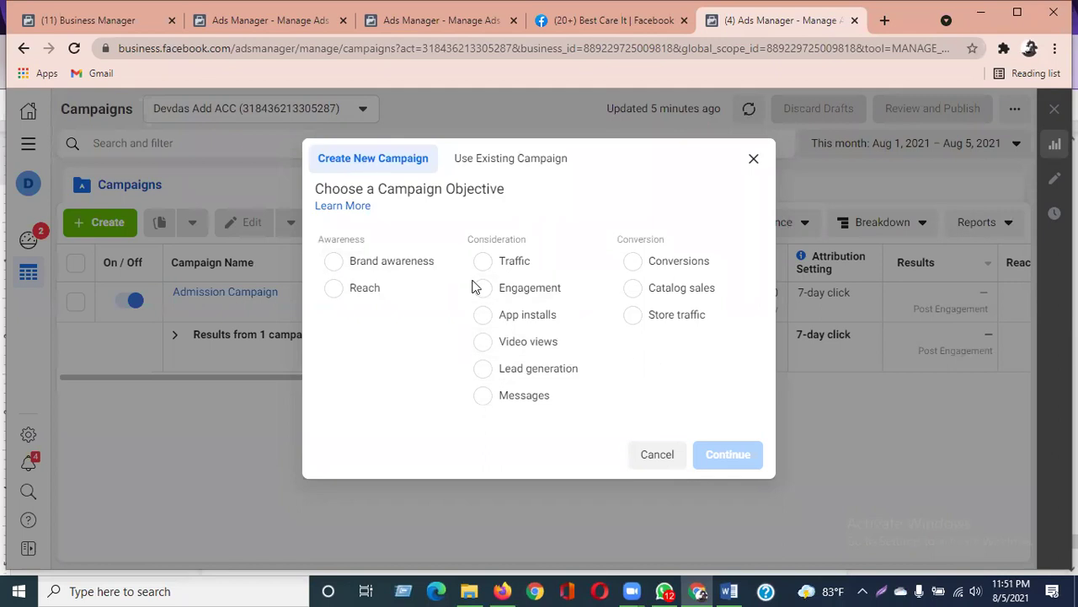
mouse_move(594, 343)
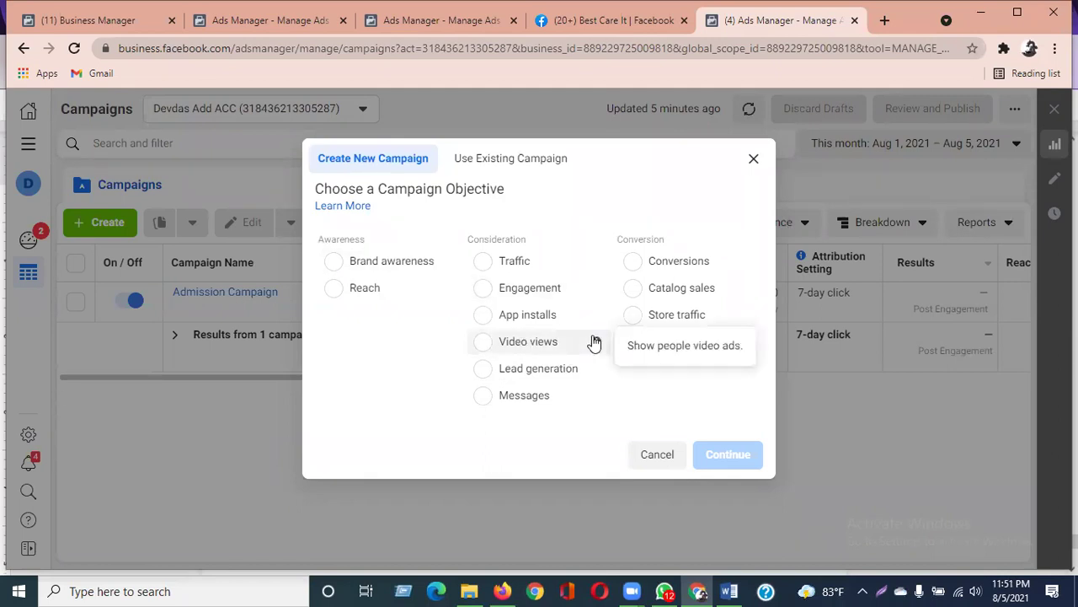